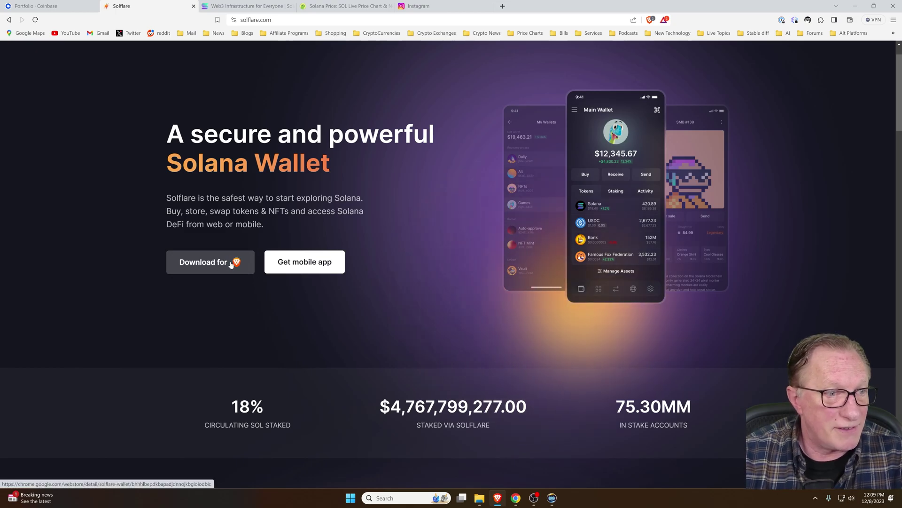
Install the Solflare Wallet extension from its store page and pin it to the toolbar
{"action": "left_click", "coordinate": [232, 264]}
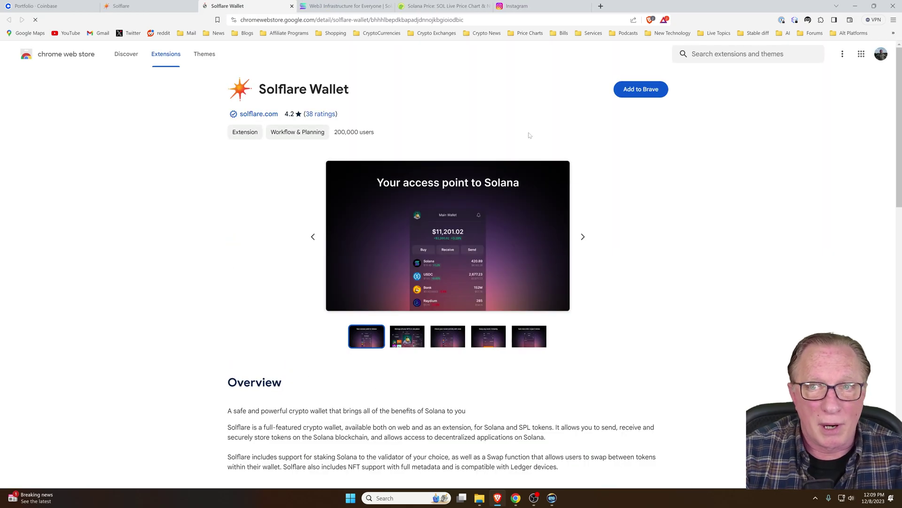
{"action": "left_click", "coordinate": [647, 95]}
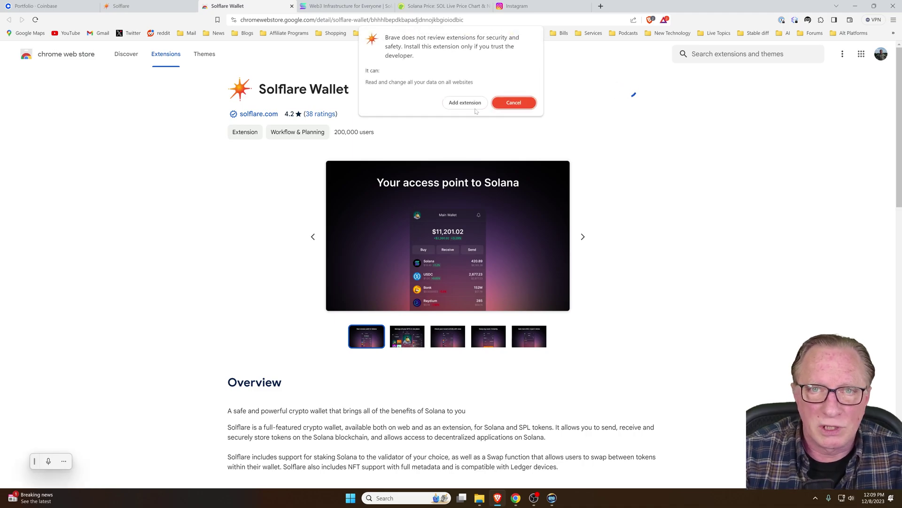
{"action": "left_click", "coordinate": [464, 102]}
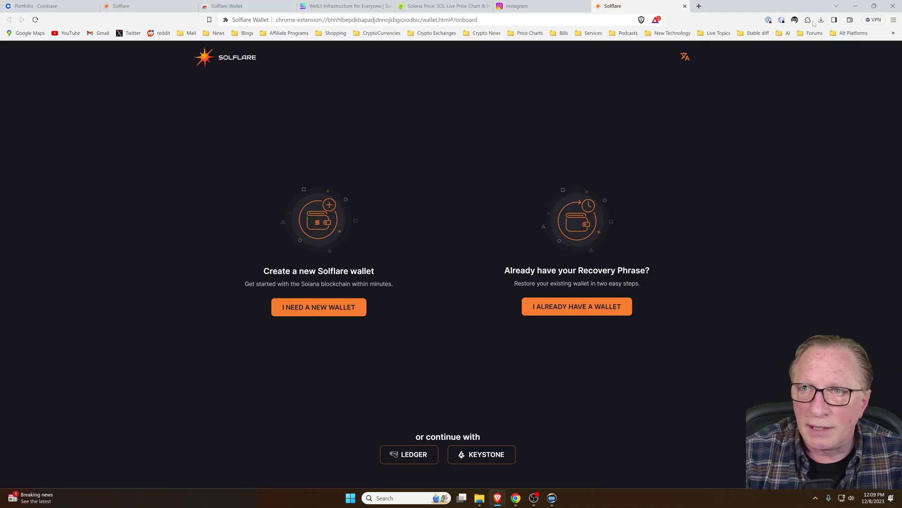
{"action": "left_click", "coordinate": [808, 19]}
{"action": "left_click", "coordinate": [782, 71]}
{"action": "left_click", "coordinate": [561, 89]}
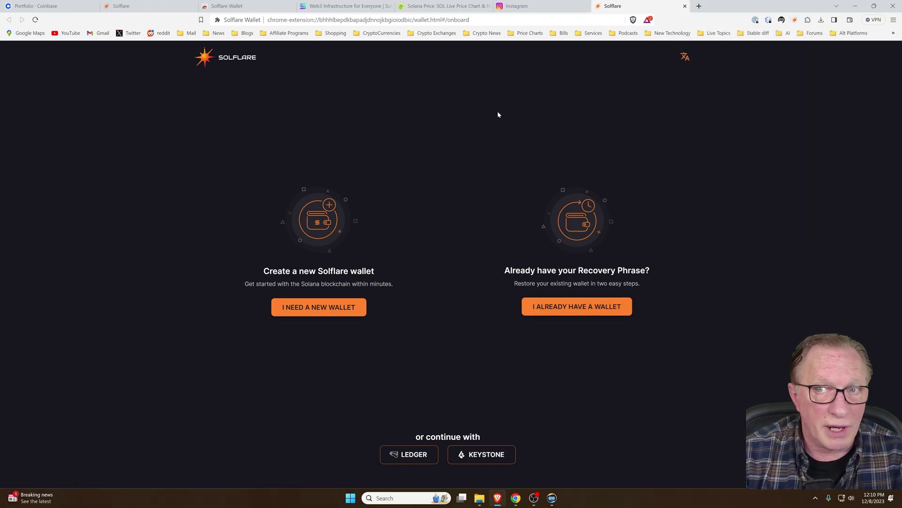
Launch Ledger Live, search 'sol' under My Ledger, and install the Solana app (1.4.1) on the Nano X
{"action": "left_click", "coordinate": [855, 6]}
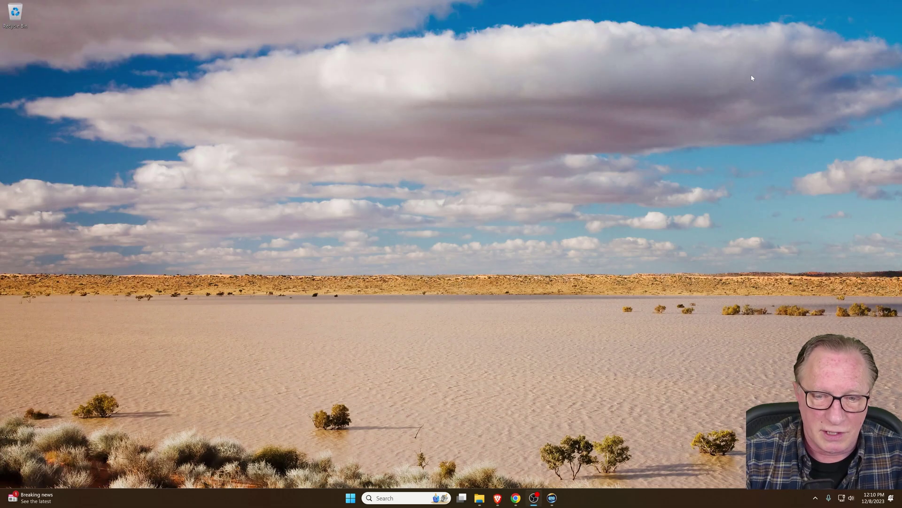
{"action": "left_click", "coordinate": [351, 497]}
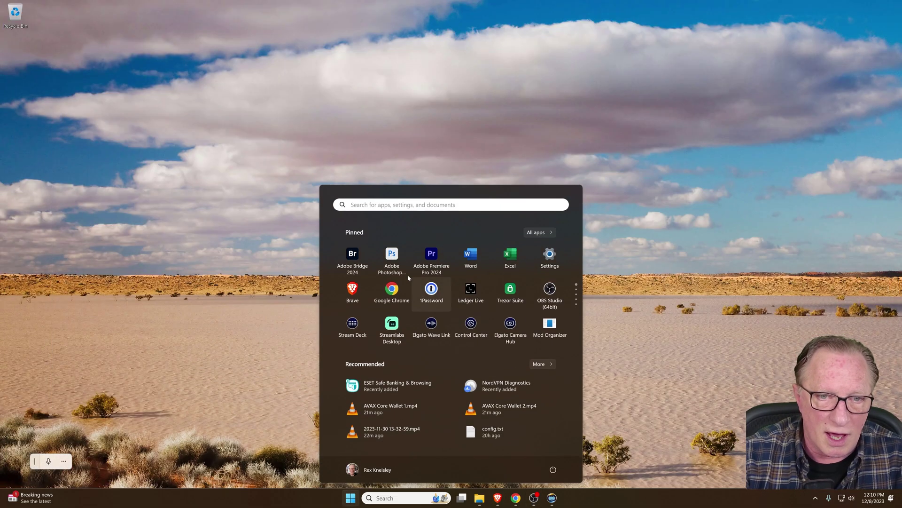
{"action": "left_click", "coordinate": [431, 294]}
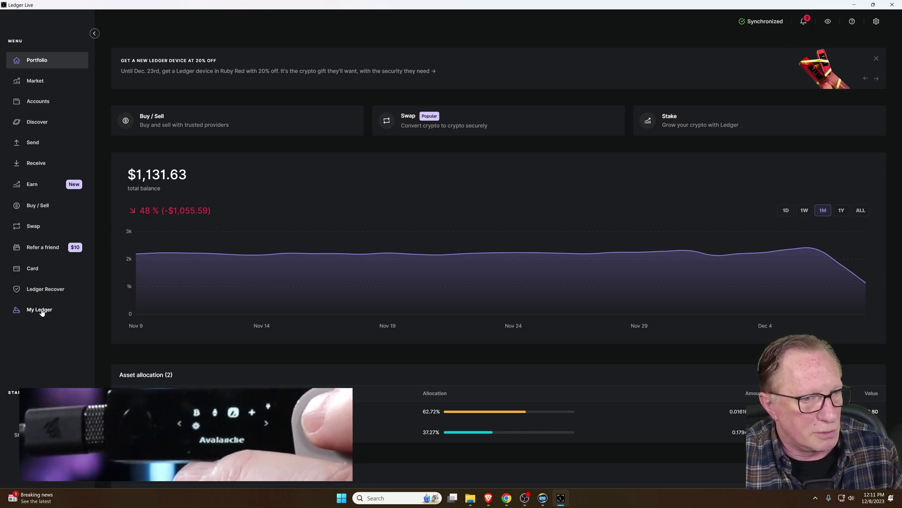
{"action": "left_click", "coordinate": [41, 310]}
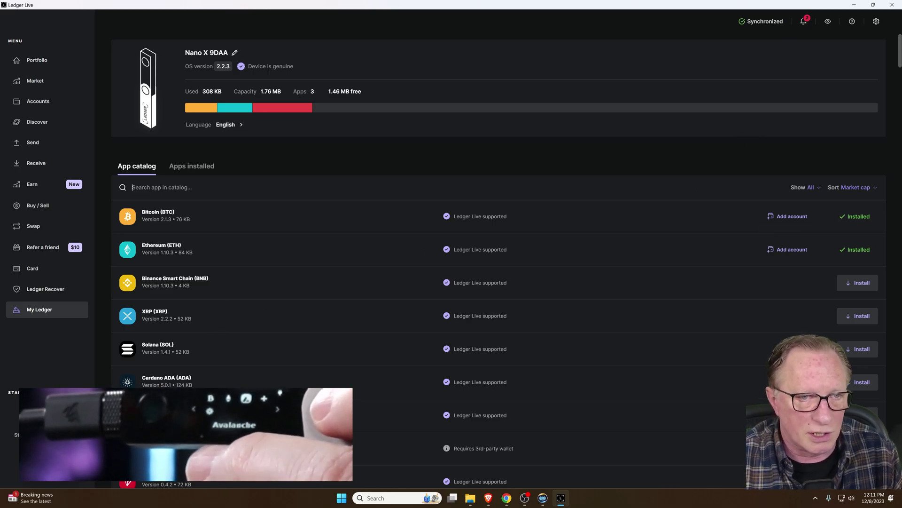
{"action": "type", "text": "sol"}
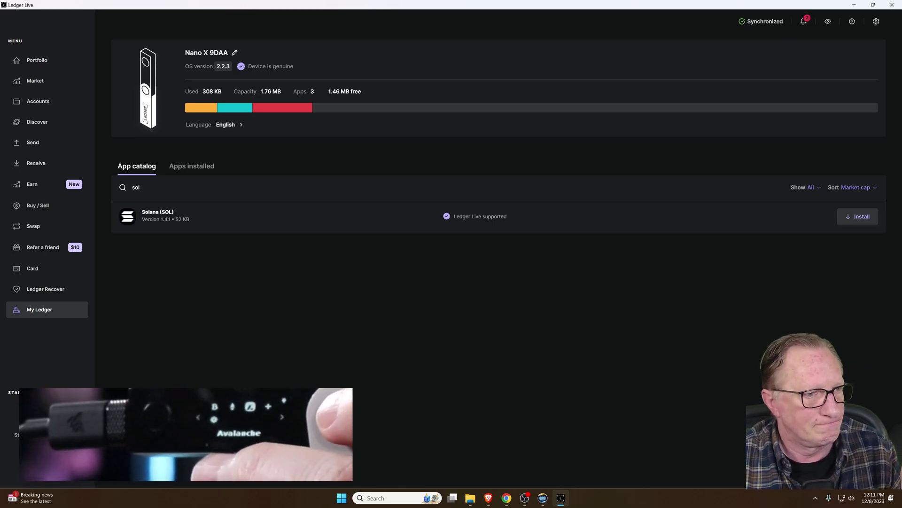
{"action": "left_click", "coordinate": [863, 217]}
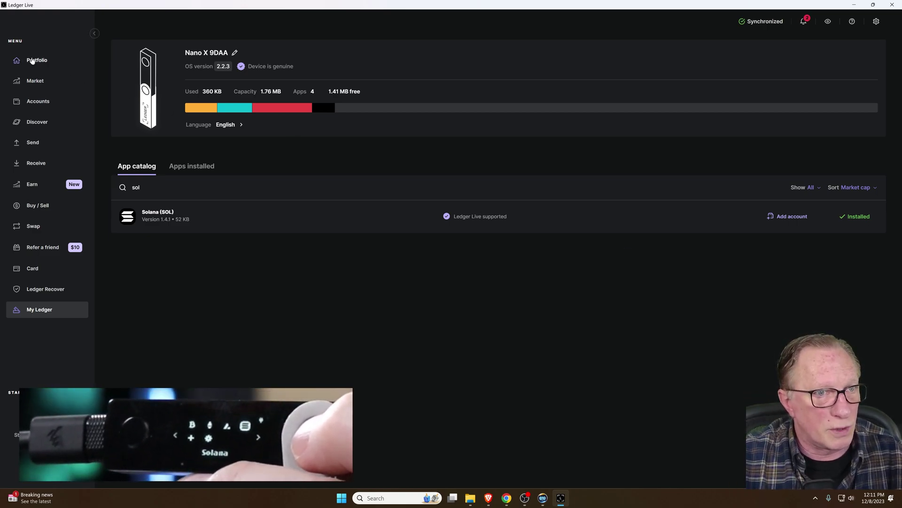
Review Accounts and Portfolio in Ledger Live, then close it and bring Brave back to Solflare onboarding
{"action": "left_click", "coordinate": [40, 62]}
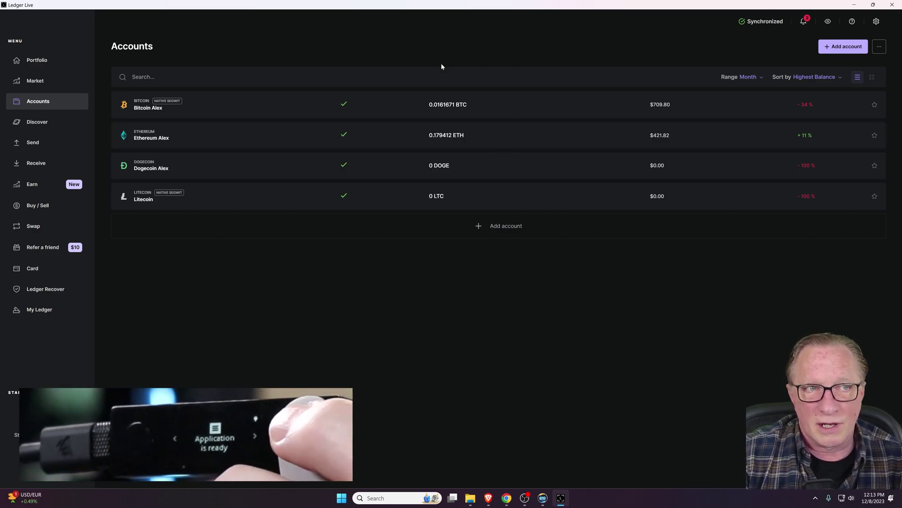
{"action": "left_click", "coordinate": [37, 60]}
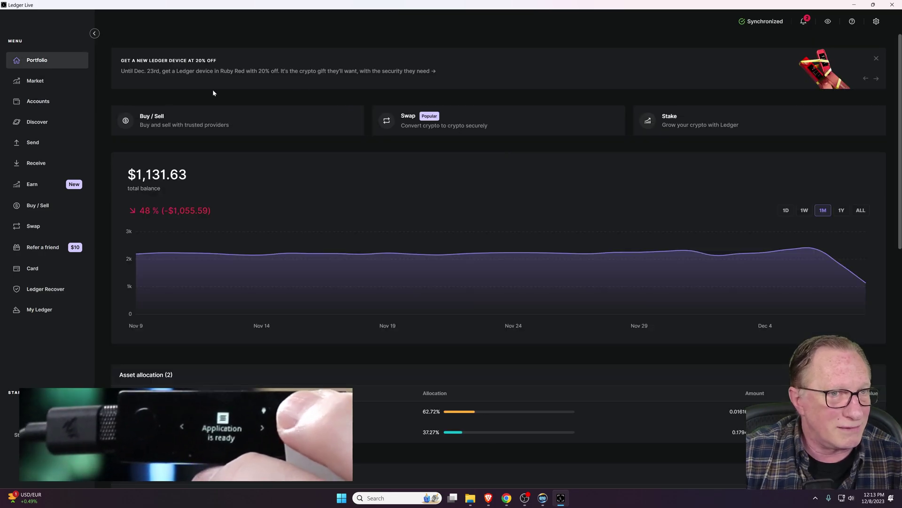
{"action": "left_click", "coordinate": [892, 4]}
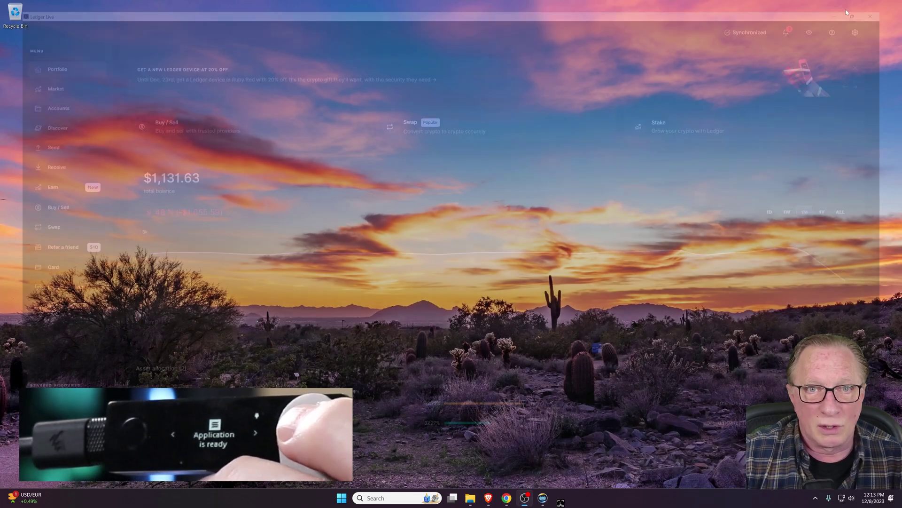
{"action": "left_click", "coordinate": [498, 498]}
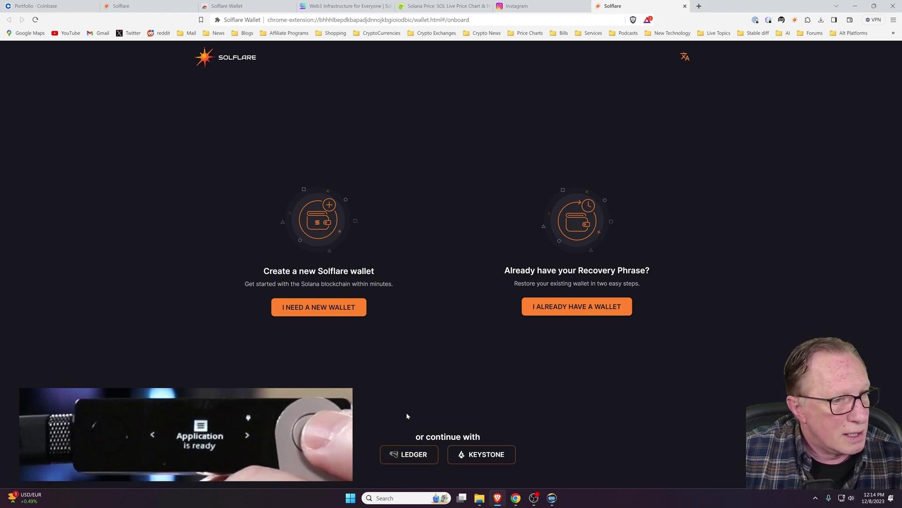
Connect the Ledger and import the wallet found on the m/44'/501' derivation path
{"action": "left_click", "coordinate": [407, 454]}
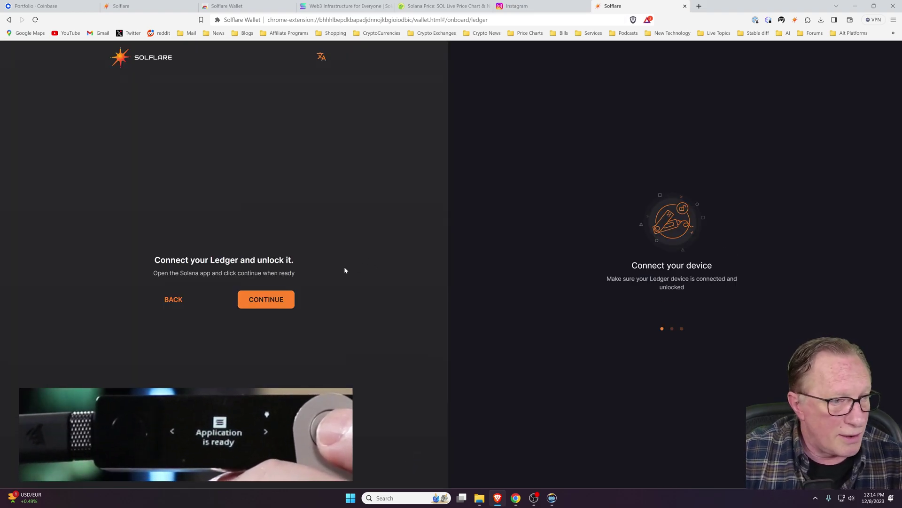
{"action": "left_click", "coordinate": [277, 300]}
{"action": "left_click", "coordinate": [203, 262]}
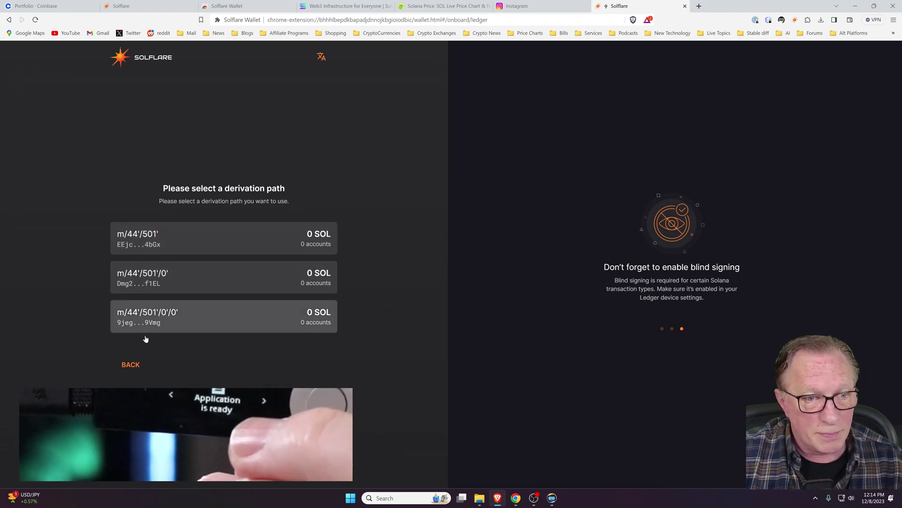
{"action": "left_click", "coordinate": [196, 238]}
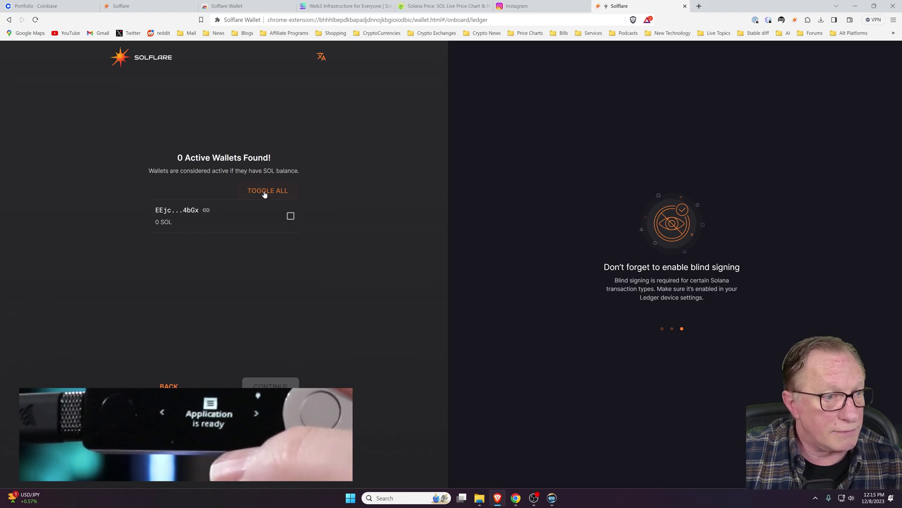
{"action": "left_click", "coordinate": [290, 216]}
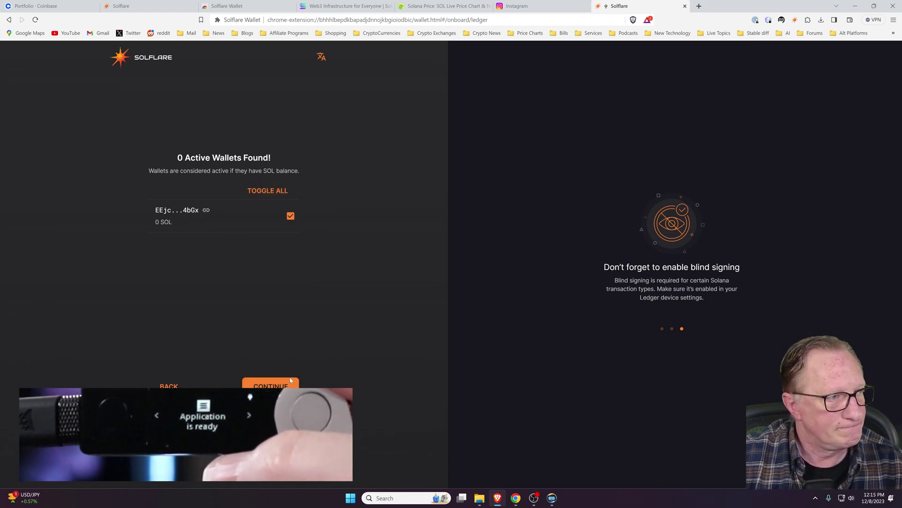
{"action": "left_click", "coordinate": [271, 383]}
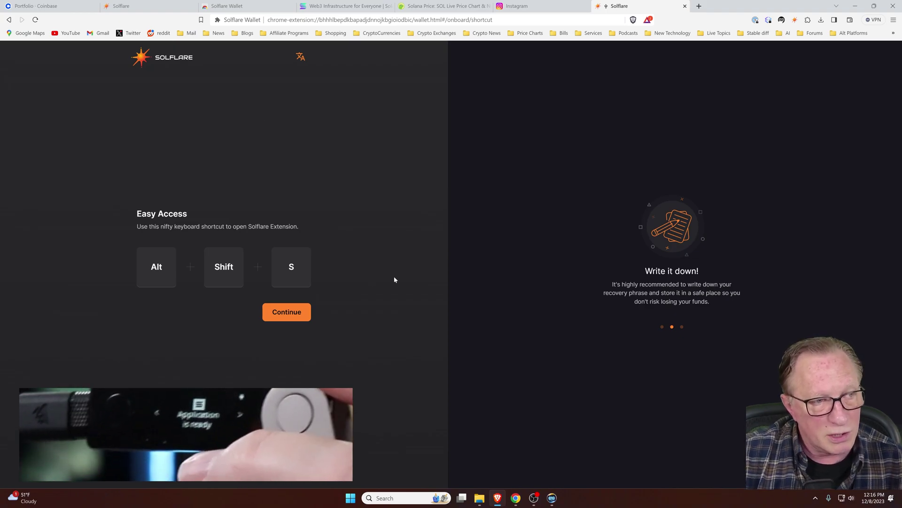
Get past the Easy Access shortcut page and enter the wallet, showing Main Ledger with 0 SOL
{"action": "left_click", "coordinate": [279, 318]}
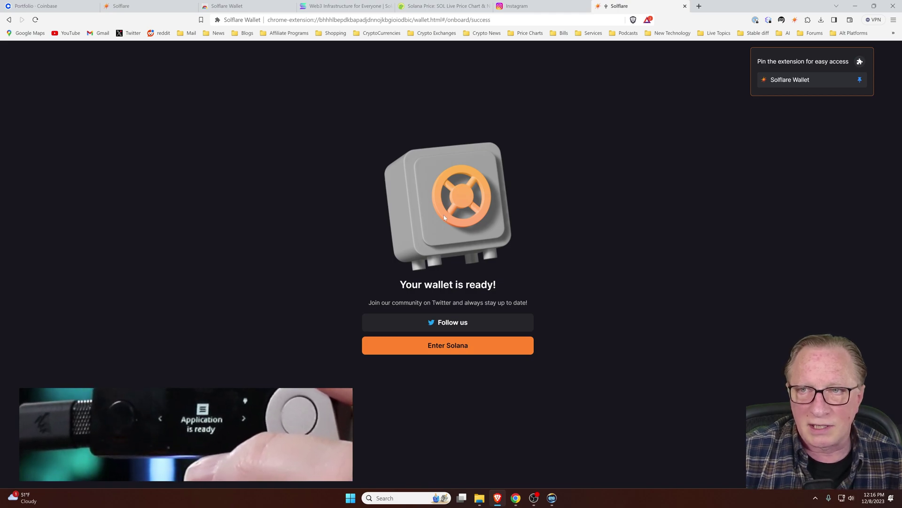
{"action": "left_click", "coordinate": [445, 346]}
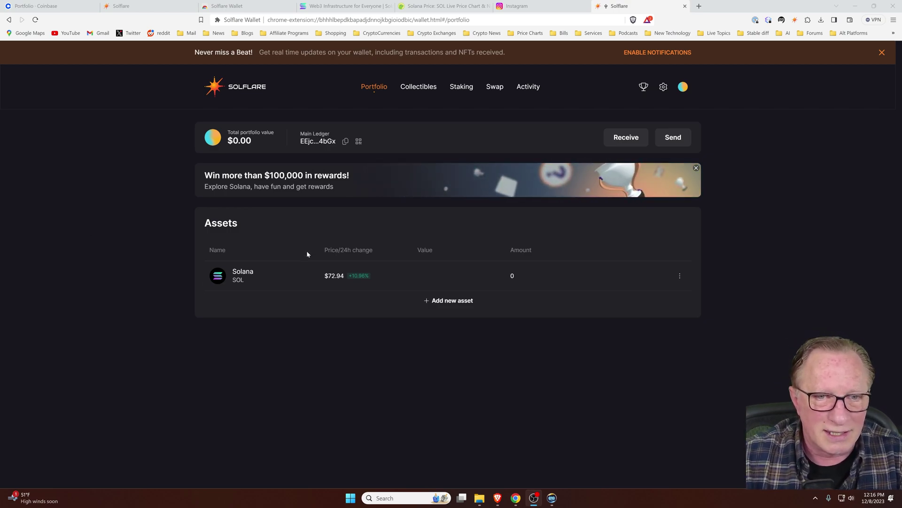
Copy the Solflare wallet's SOL receive address from the Receive Solana dialog
{"action": "left_click", "coordinate": [626, 138]}
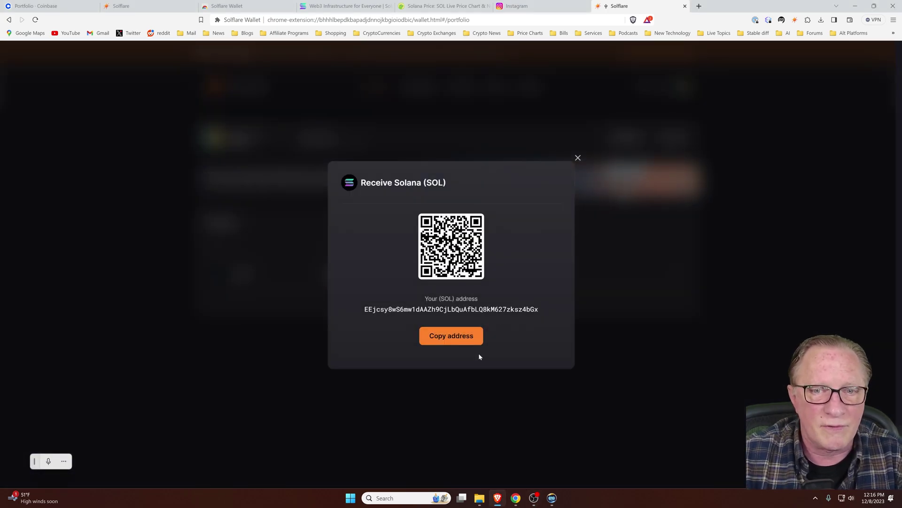
{"action": "left_click", "coordinate": [453, 336]}
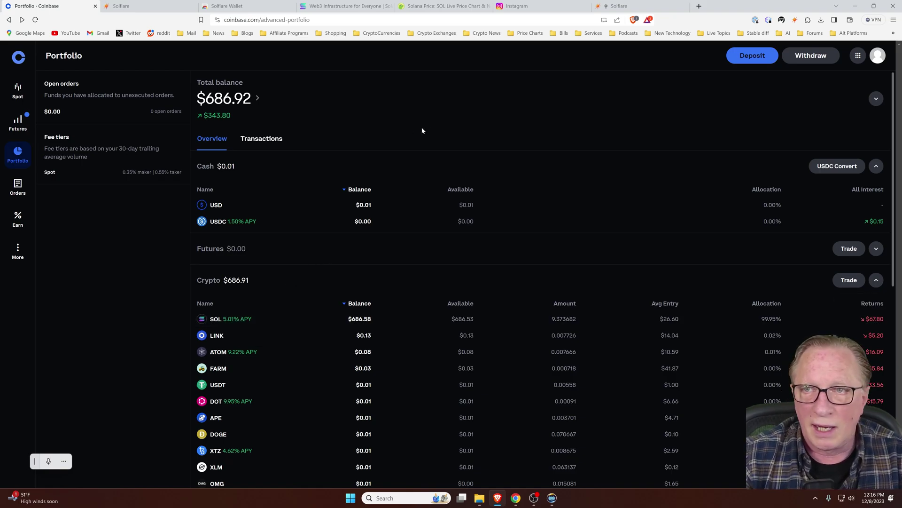
{"action": "left_click", "coordinate": [877, 59]}
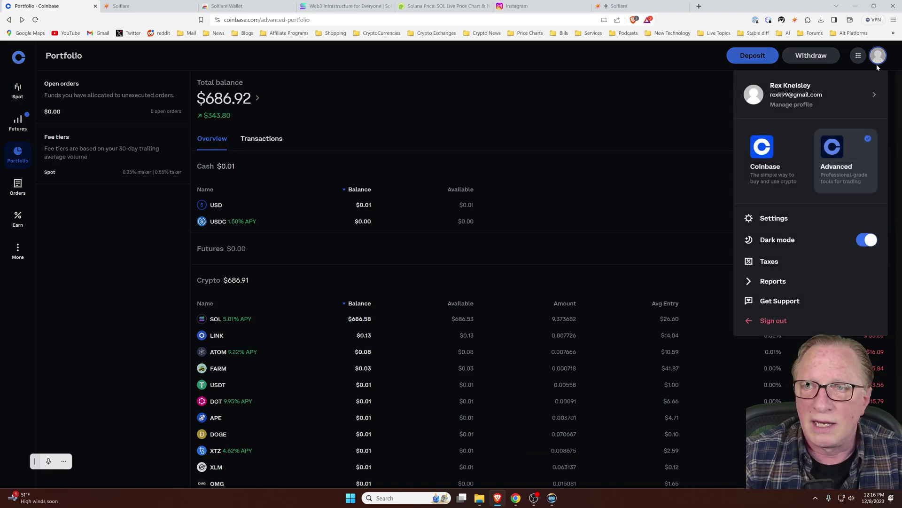
{"action": "left_click", "coordinate": [768, 157]}
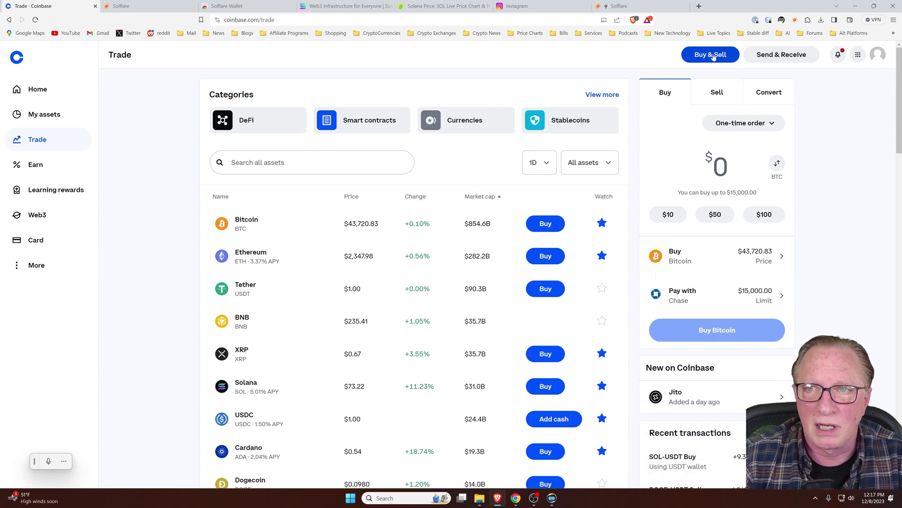
{"action": "left_click", "coordinate": [711, 55]}
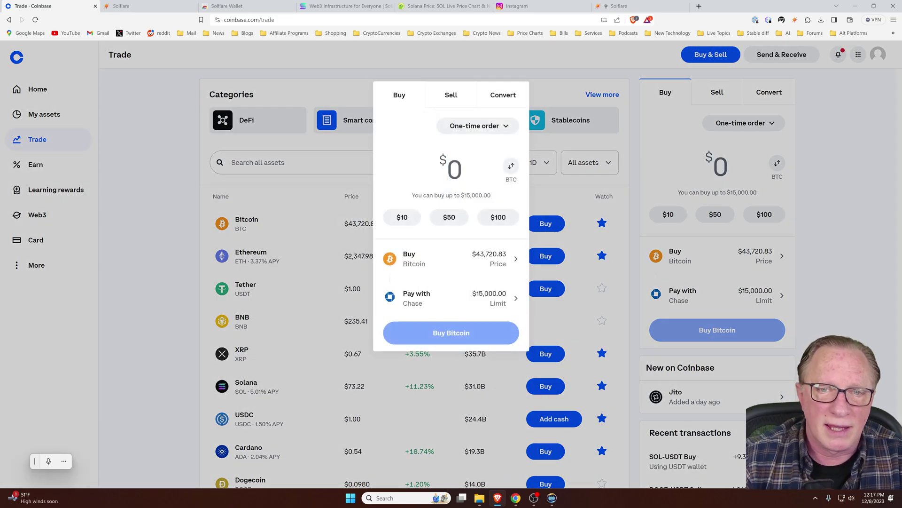
{"action": "left_click", "coordinate": [414, 262]}
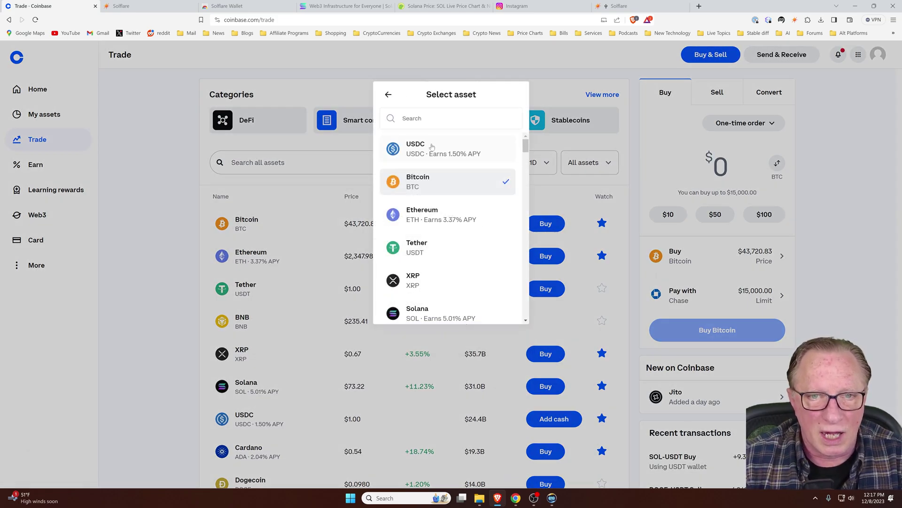
{"action": "left_click", "coordinate": [423, 313]}
{"action": "left_click", "coordinate": [499, 219]}
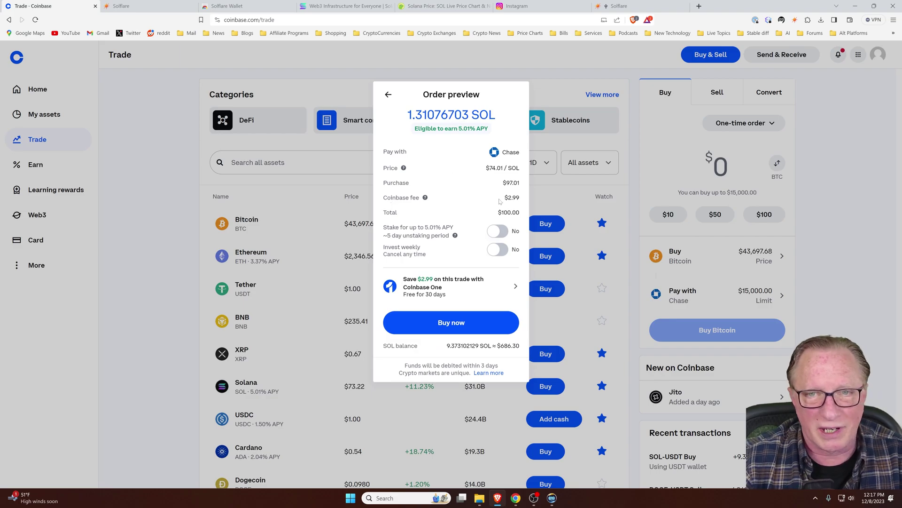
{"action": "left_click", "coordinate": [387, 96]}
{"action": "left_click", "coordinate": [740, 103]}
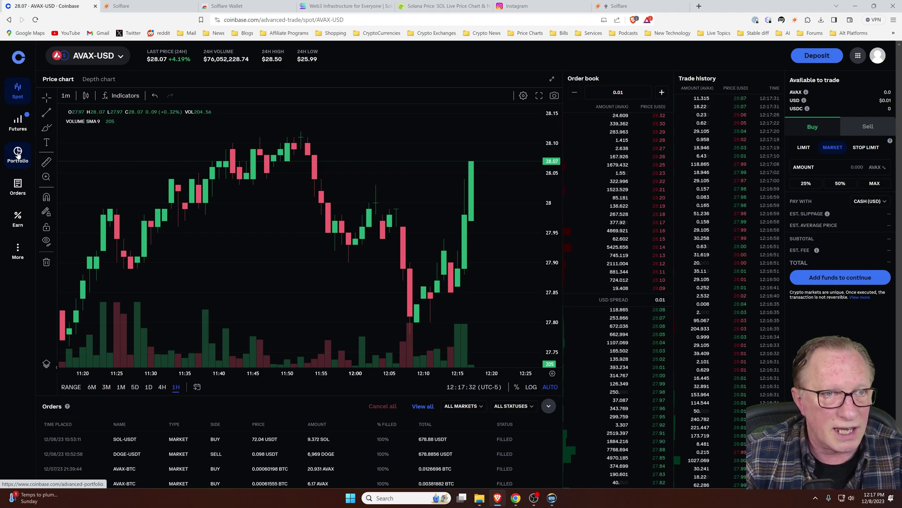
Switch to the SOL-USD market and view the Portfolio page holding 9.373682 SOL, closing the Send form
{"action": "left_click", "coordinate": [121, 57]}
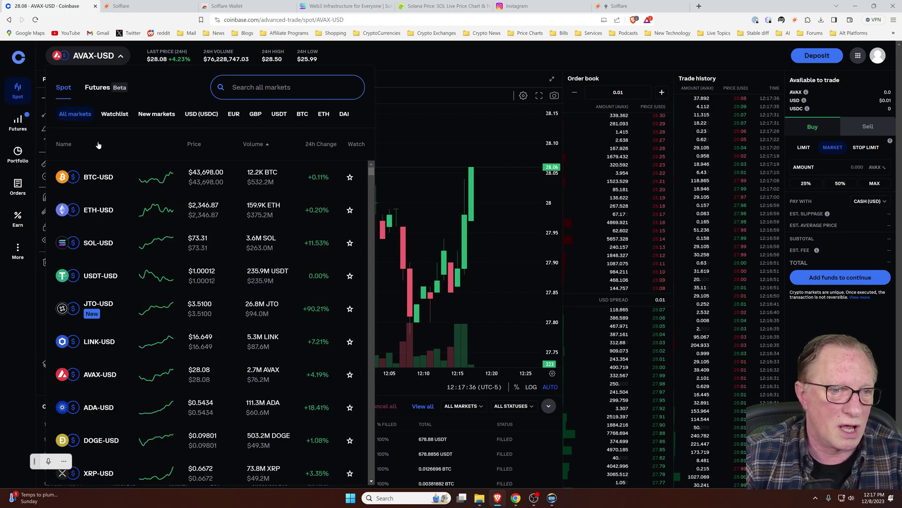
{"action": "left_click", "coordinate": [94, 243]}
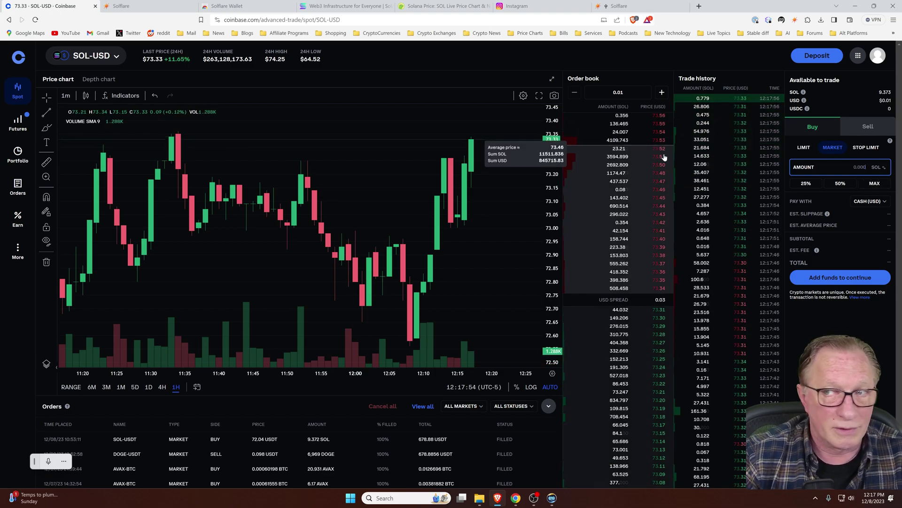
{"action": "left_click", "coordinate": [18, 154]}
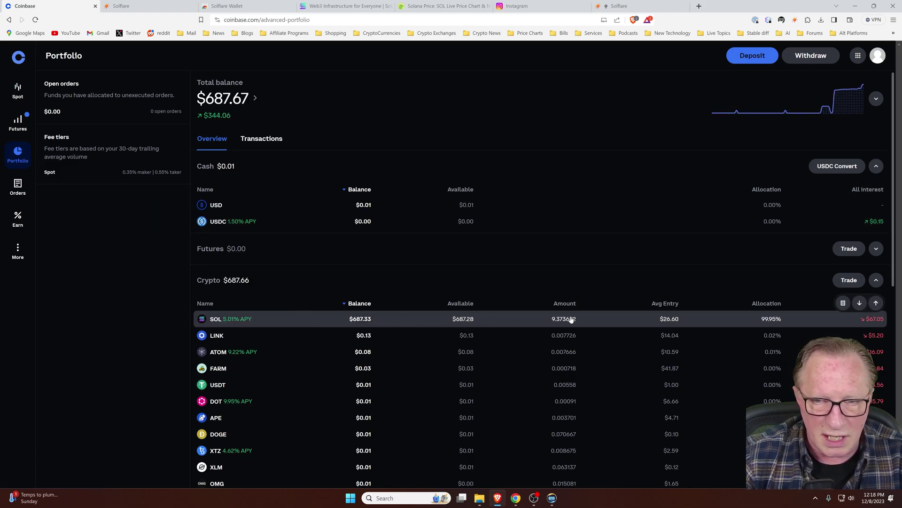
{"action": "left_click", "coordinate": [877, 304]}
{"action": "left_click", "coordinate": [623, 76]}
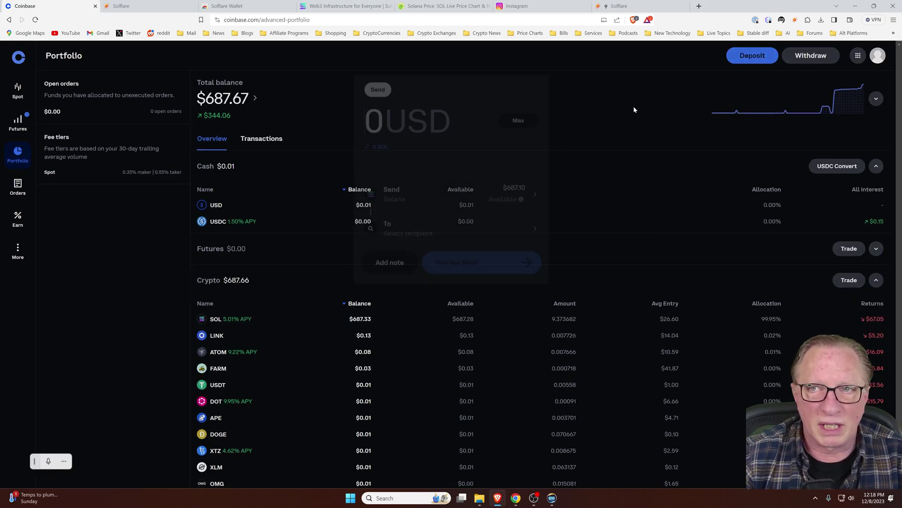
Switch to the simple Coinbase view, go to My assets, and start a Solana Send & Receive form
{"action": "left_click", "coordinate": [878, 56]}
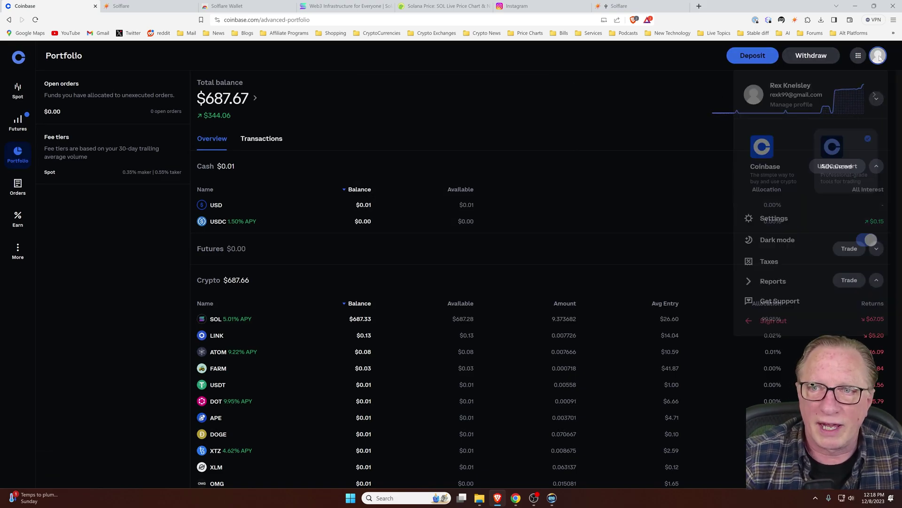
{"action": "left_click", "coordinate": [764, 149]}
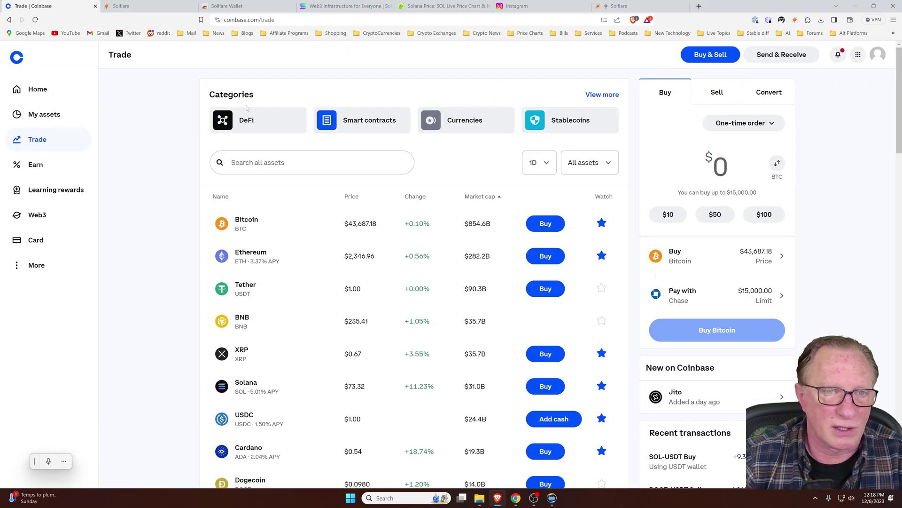
{"action": "left_click", "coordinate": [44, 114]}
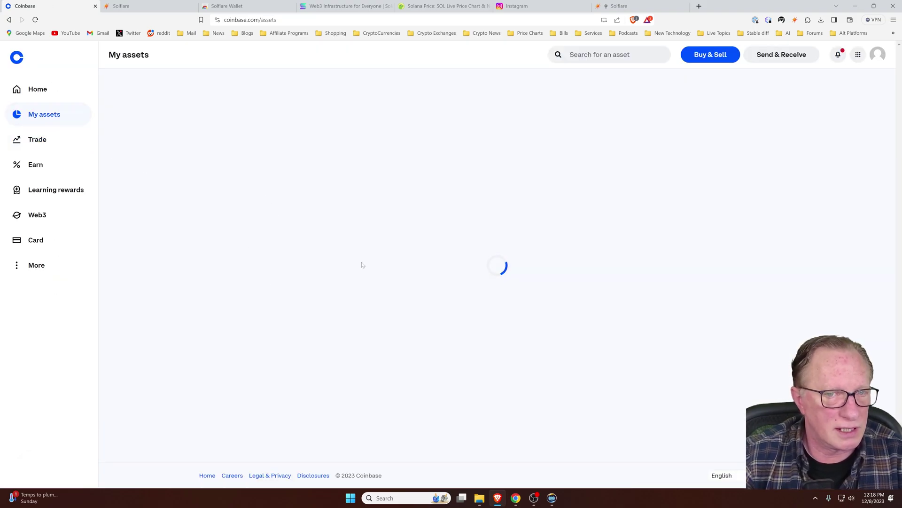
{"action": "scroll", "coordinate": [386, 328], "scroll_direction": "down", "scroll_amount": 3}
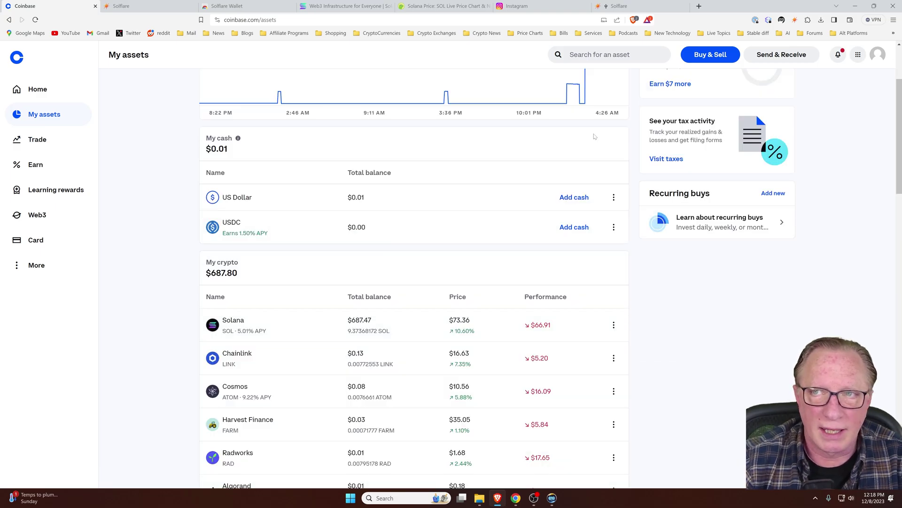
{"action": "left_click", "coordinate": [789, 55]}
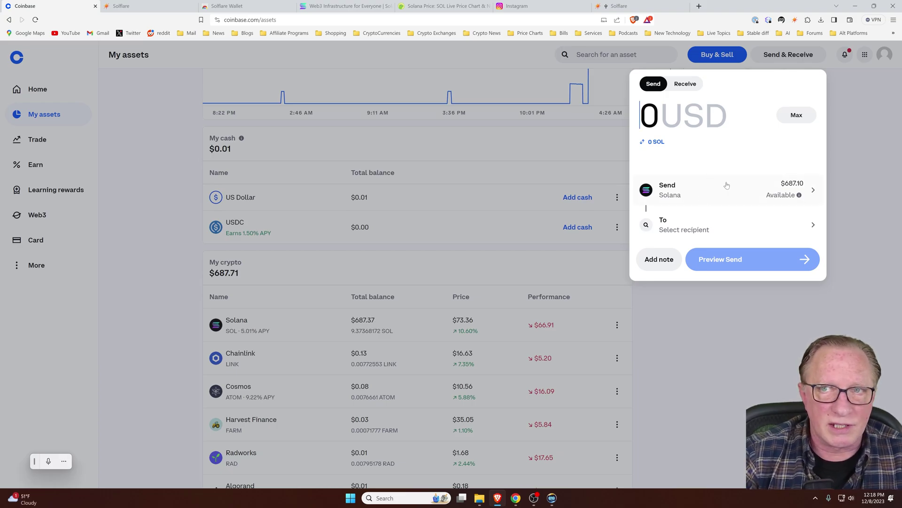
Copy the Solflare SOL receive address again for use as the Coinbase recipient
{"action": "left_click", "coordinate": [648, 4]}
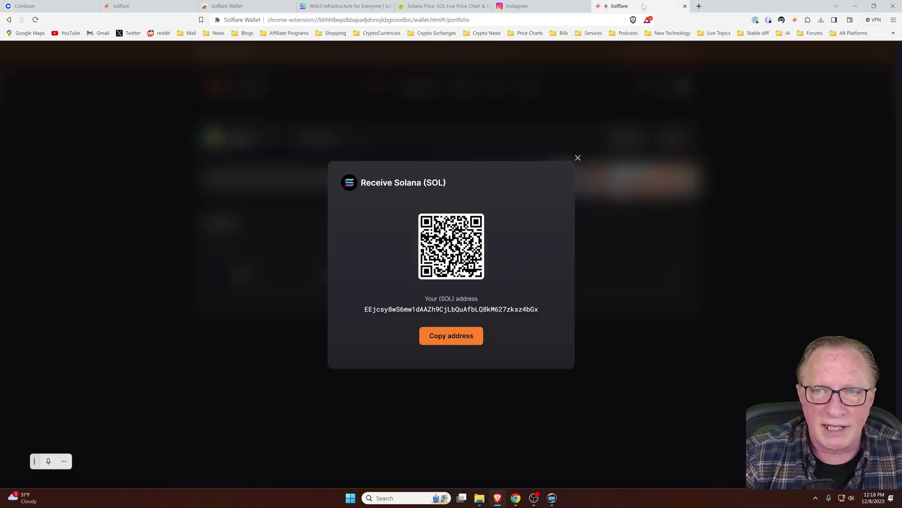
{"action": "left_click", "coordinate": [454, 336]}
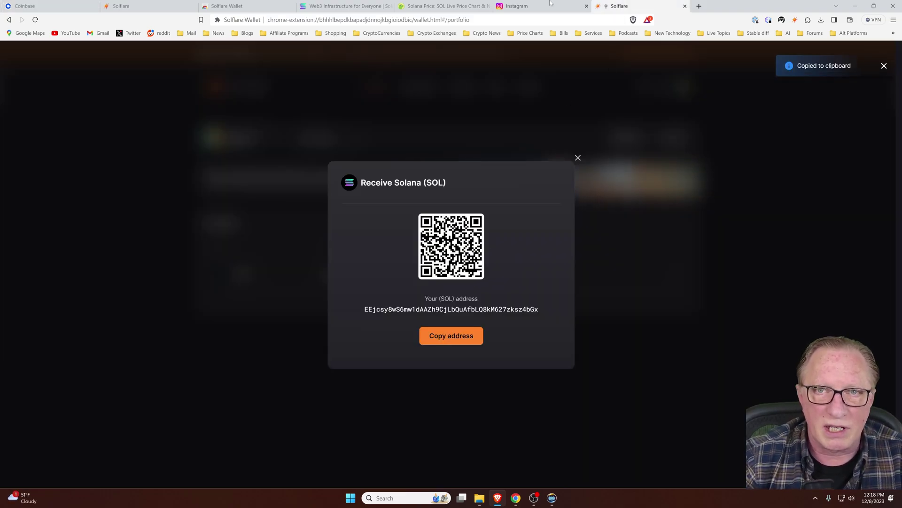
{"action": "left_click", "coordinate": [65, 6]}
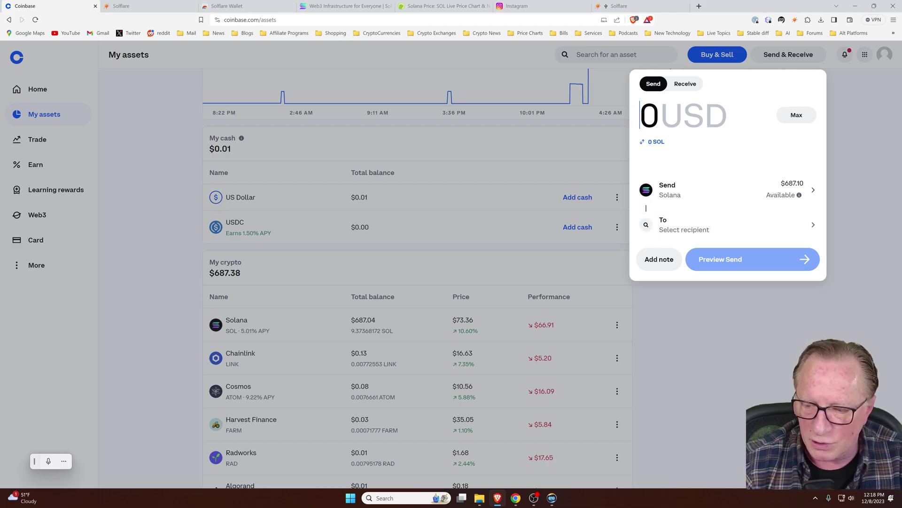
Send $20 of SOL (0.273168067) to the pasted Solflare address, confirming with the authenticator code
{"action": "type", "text": "20"}
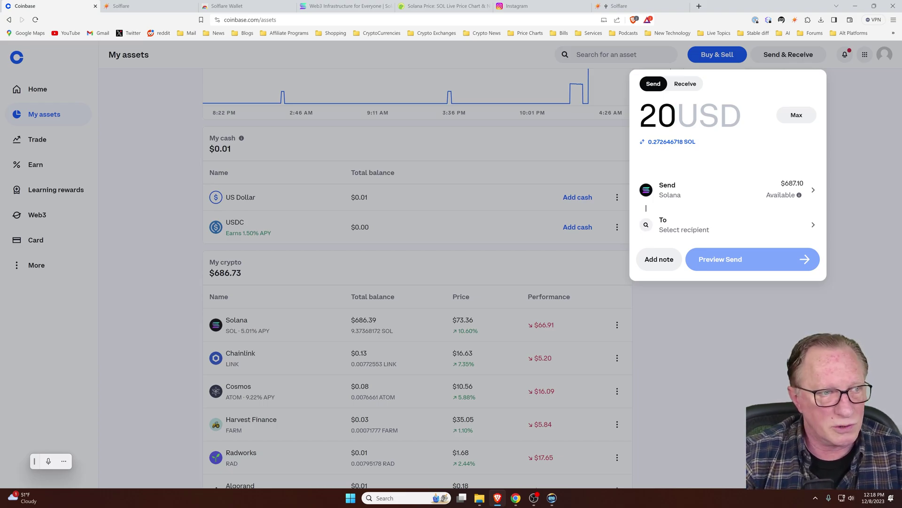
{"action": "left_click", "coordinate": [750, 232]}
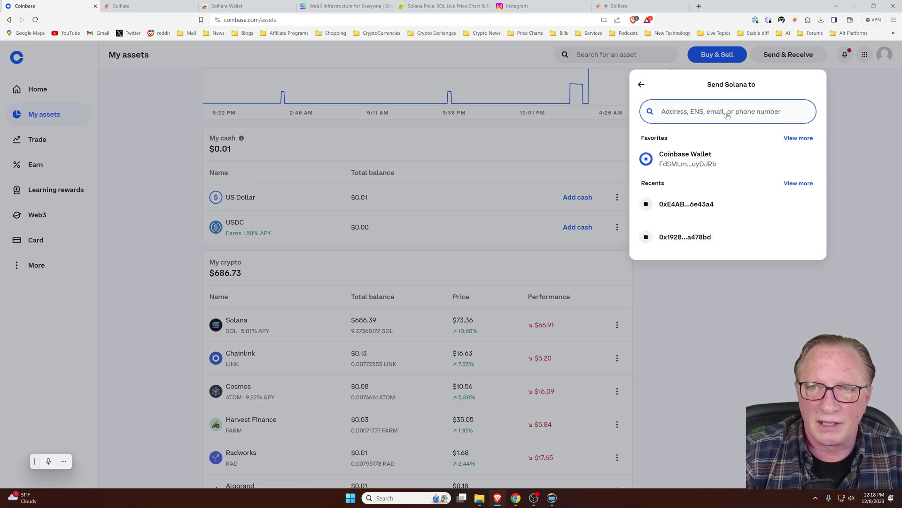
{"action": "right_click", "coordinate": [671, 112]}
{"action": "left_click", "coordinate": [696, 170]}
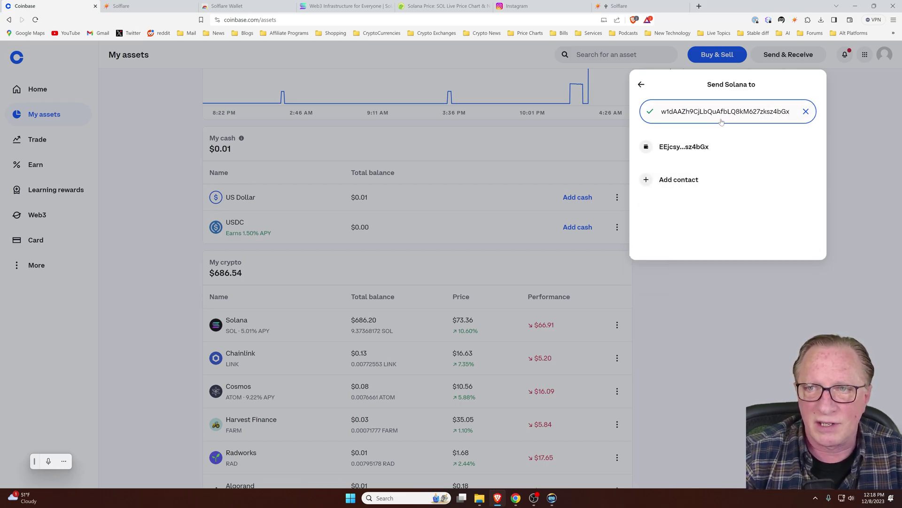
{"action": "left_click", "coordinate": [691, 147]}
{"action": "left_click", "coordinate": [764, 261]}
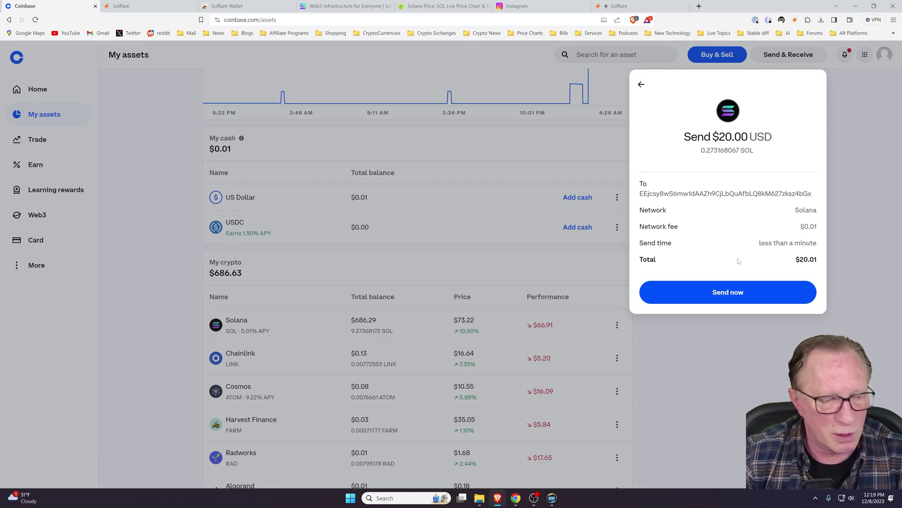
{"action": "left_click", "coordinate": [730, 292]}
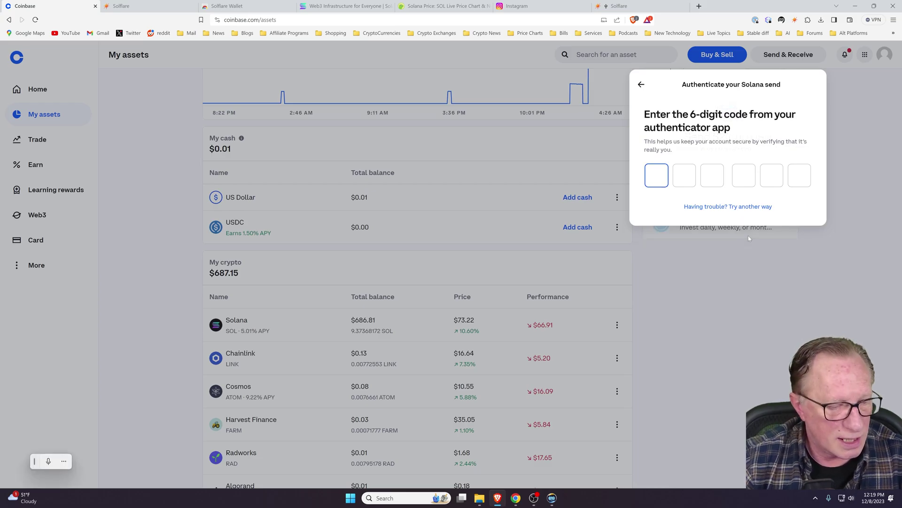
{"action": "key", "text": "ctrl+v"}
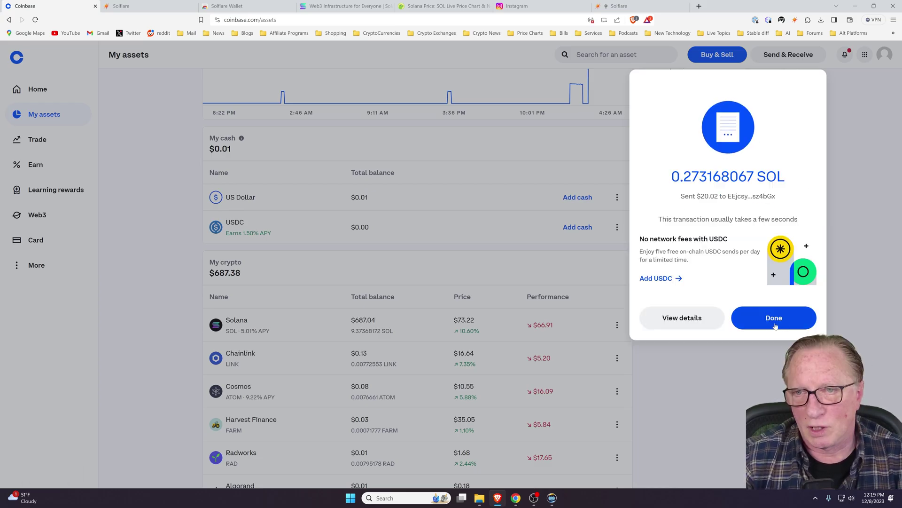
{"action": "left_click", "coordinate": [786, 324]}
Refresh Solflare to show the 0.27 SOL ($19.95) deposit and copy its SOL receive address again
{"action": "left_click", "coordinate": [635, 6]}
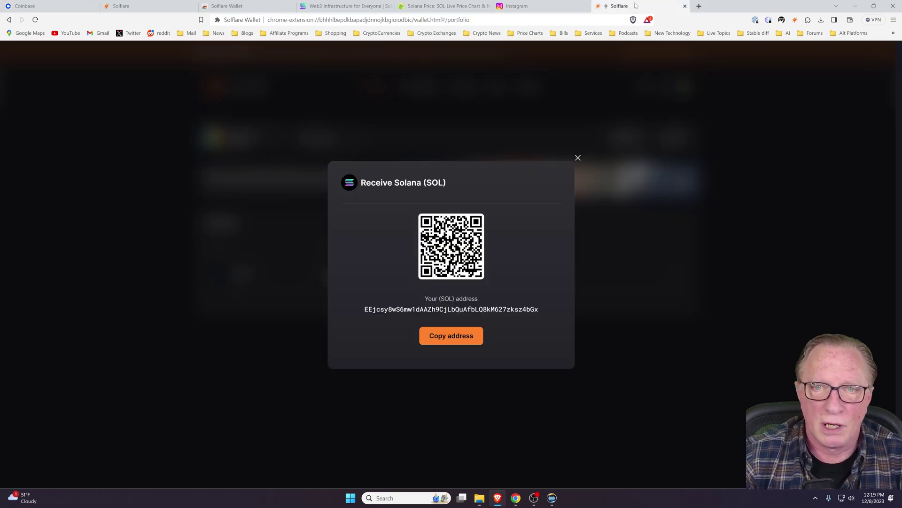
{"action": "left_click", "coordinate": [578, 158]}
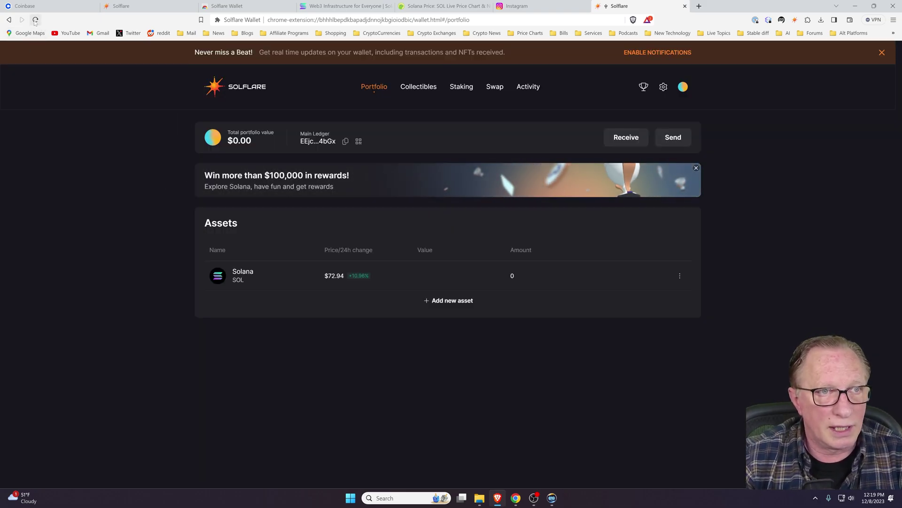
{"action": "key", "text": "F5"}
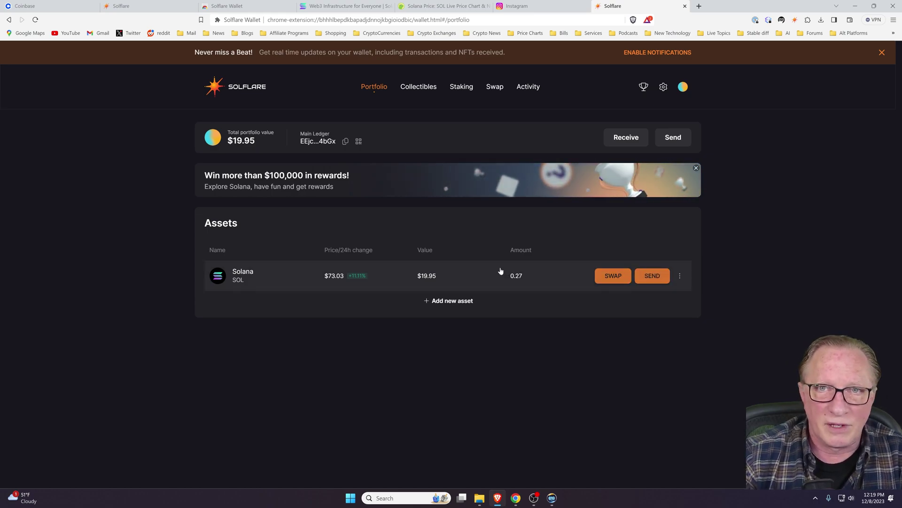
{"action": "left_click", "coordinate": [626, 138]}
{"action": "left_click", "coordinate": [458, 341]}
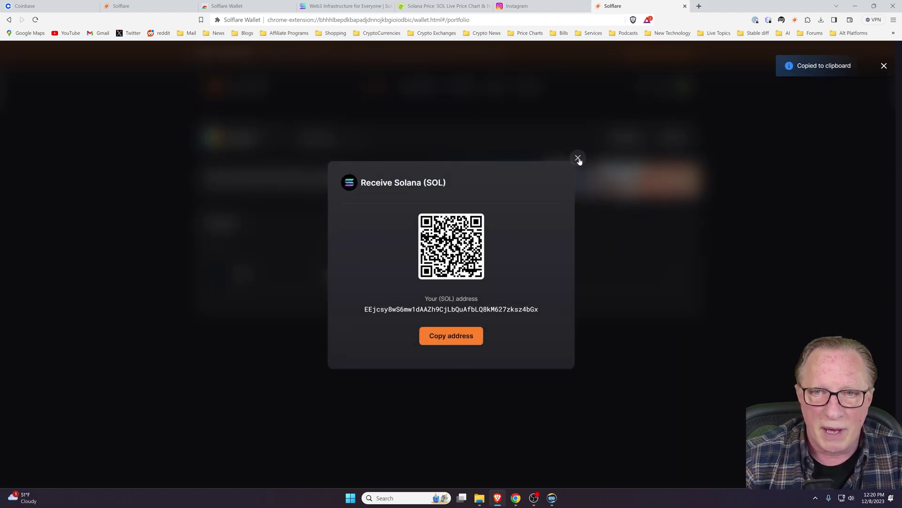
In Coinbase, start a send of the entire Solana balance ($667.56) using Max
{"action": "left_click", "coordinate": [37, 6]}
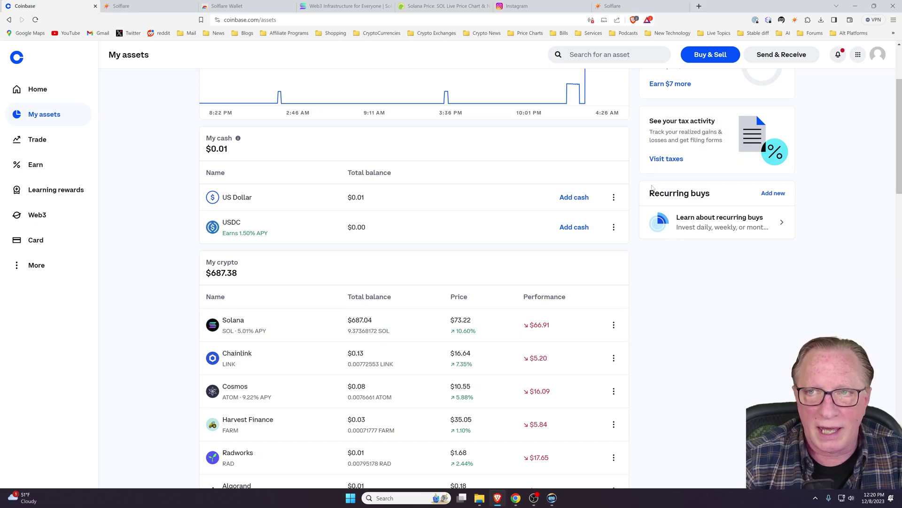
{"action": "scroll", "coordinate": [653, 188], "scroll_direction": "up", "scroll_amount": 3}
{"action": "left_click", "coordinate": [780, 54]}
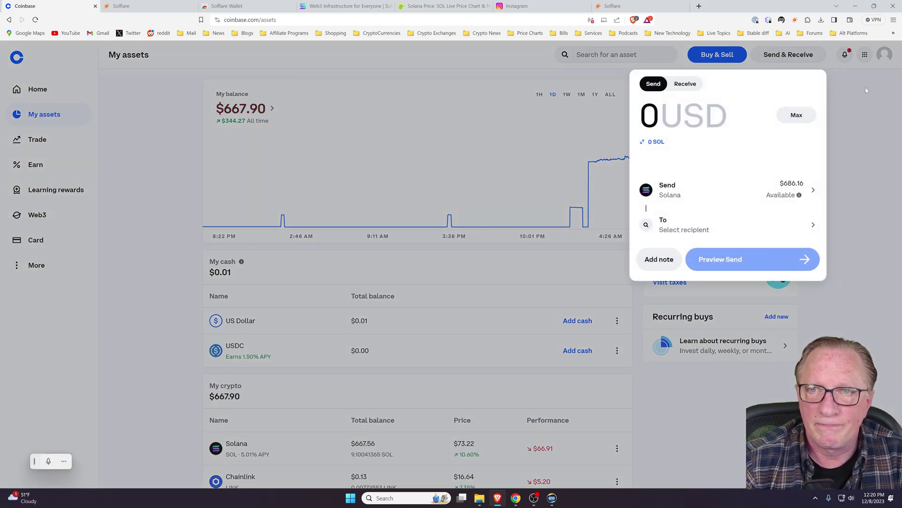
{"action": "left_click", "coordinate": [696, 190]}
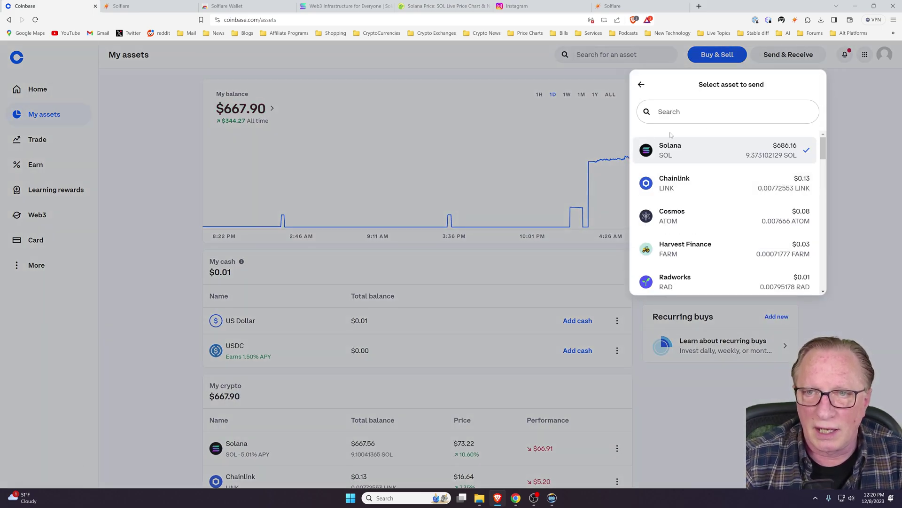
{"action": "left_click", "coordinate": [681, 150]}
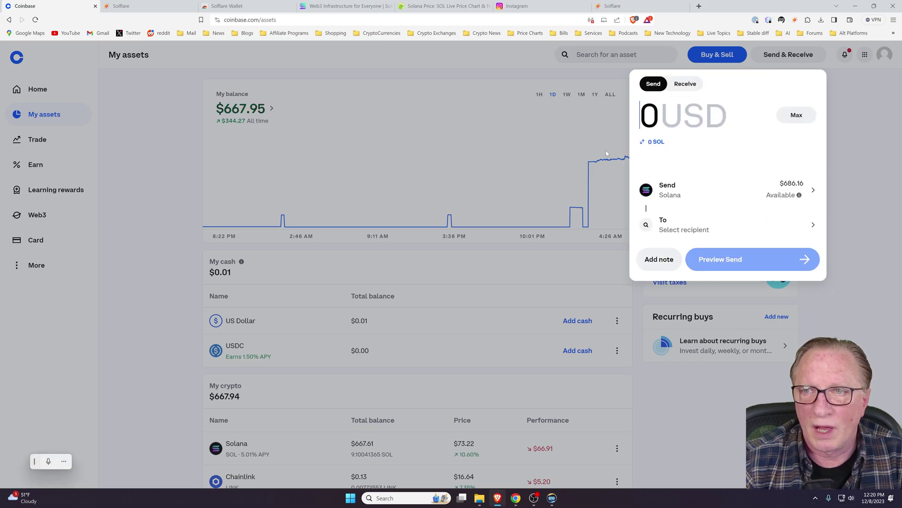
{"action": "left_click", "coordinate": [797, 116]}
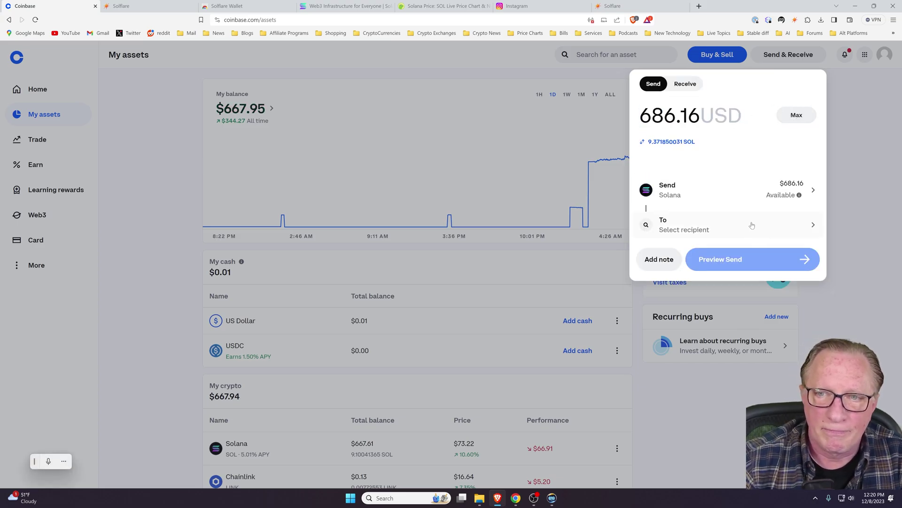
Paste the Solflare address as recipient, then preview and send the 9.099734061 SOL
{"action": "left_click", "coordinate": [683, 229]}
{"action": "right_click", "coordinate": [671, 116]}
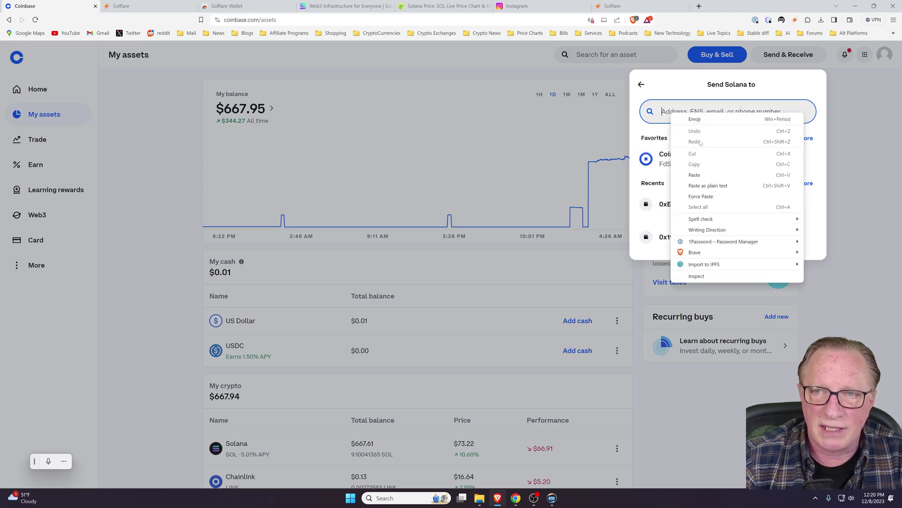
{"action": "left_click", "coordinate": [695, 175]}
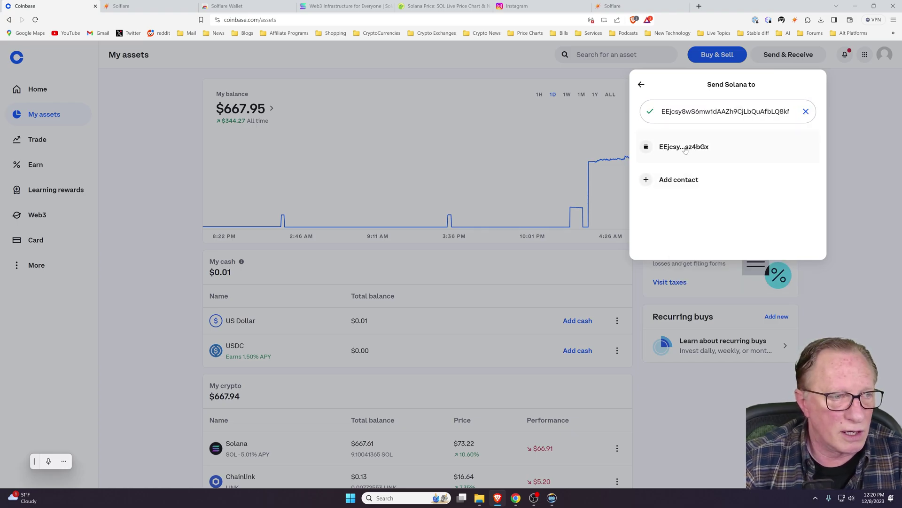
{"action": "left_click", "coordinate": [685, 148]}
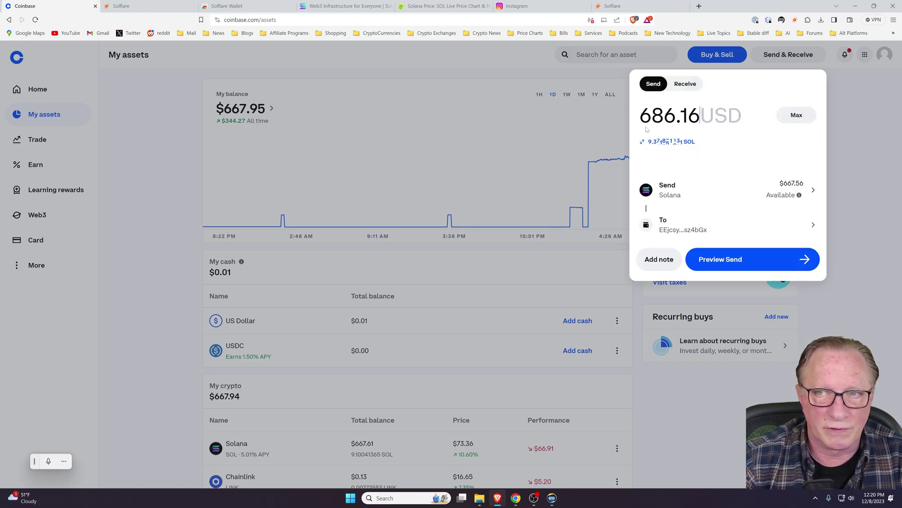
{"action": "left_click", "coordinate": [741, 260]}
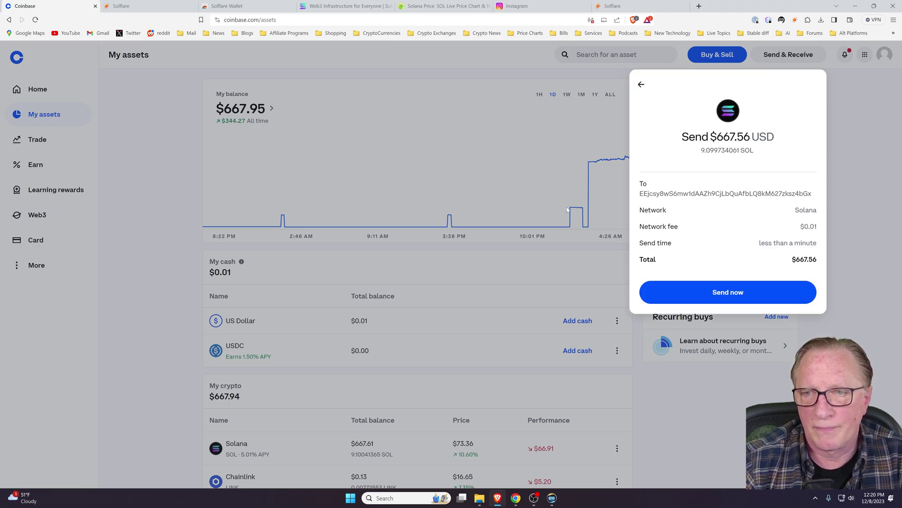
{"action": "left_click", "coordinate": [734, 294]}
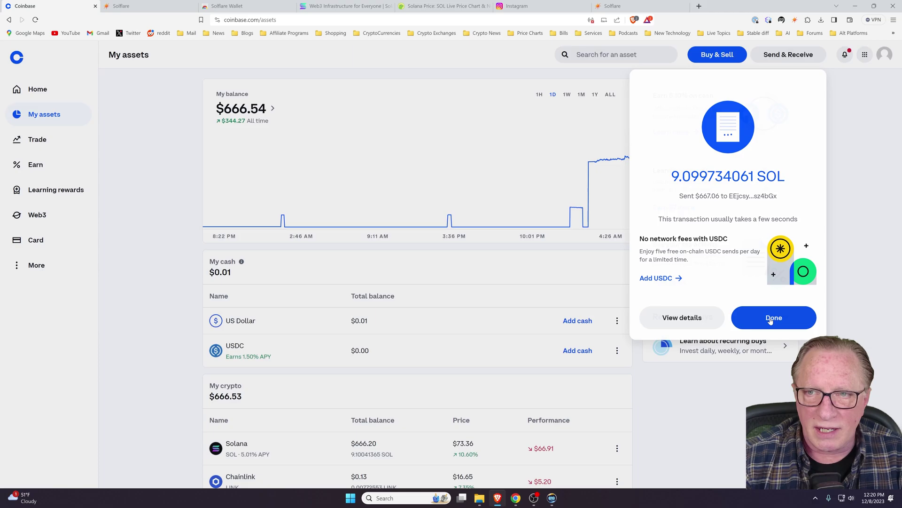
{"action": "left_click", "coordinate": [774, 316]}
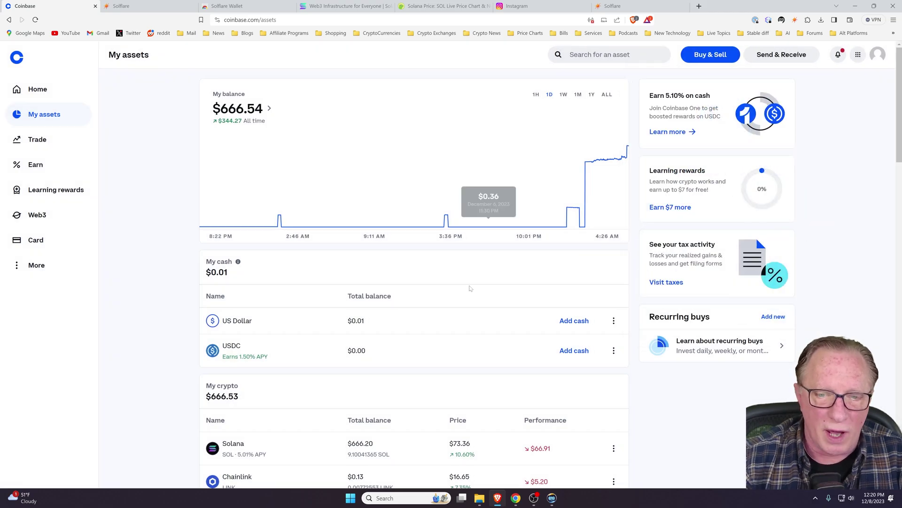
Back in Solflare, close the Receive dialog and reload to show 9.37 SOL ($684.88)
{"action": "left_click", "coordinate": [631, 9]}
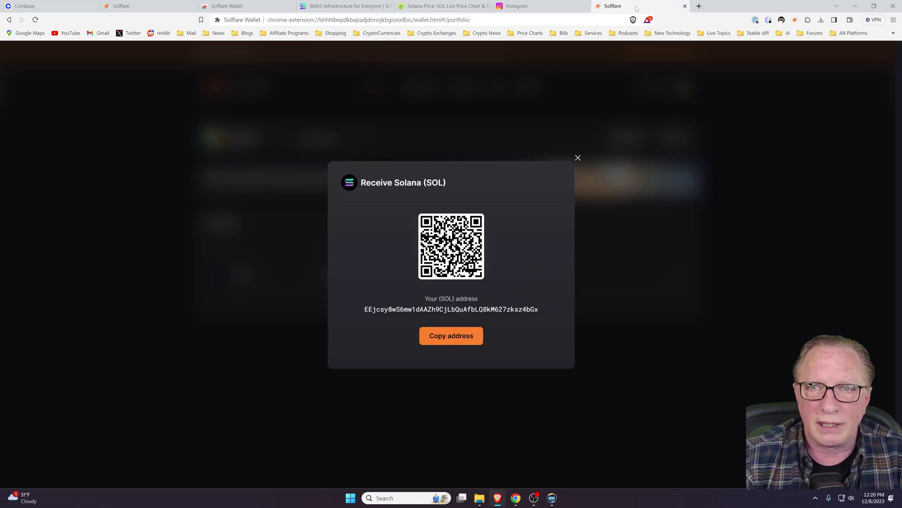
{"action": "left_click", "coordinate": [577, 158]}
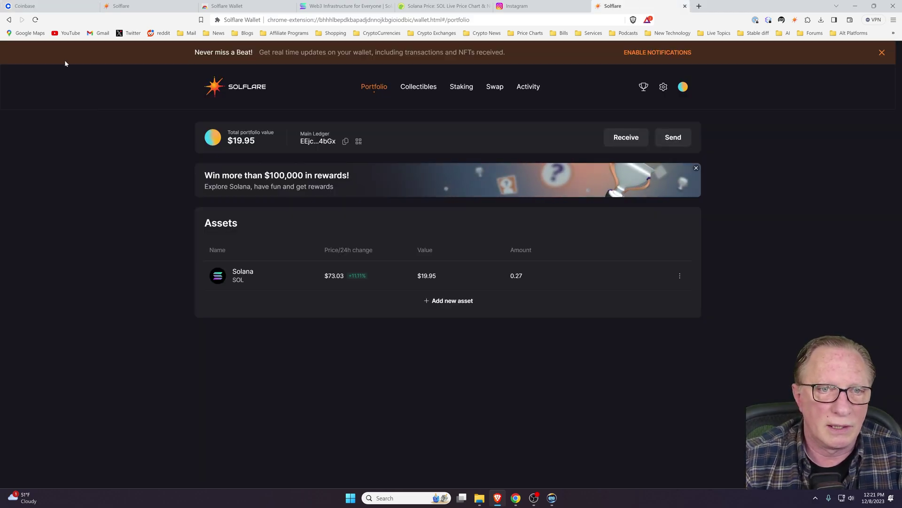
{"action": "left_click", "coordinate": [36, 21]}
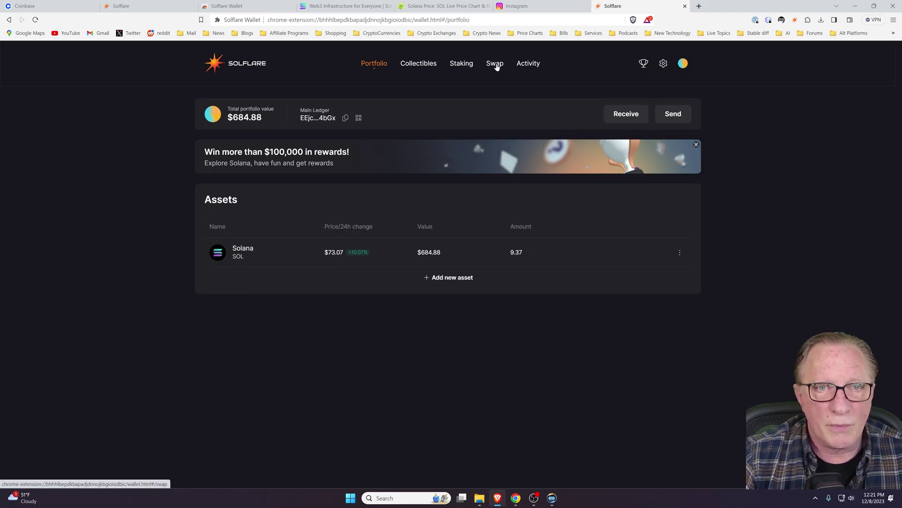
Start a swap from SOL and browse the token list for the token to receive
{"action": "left_click", "coordinate": [494, 64]}
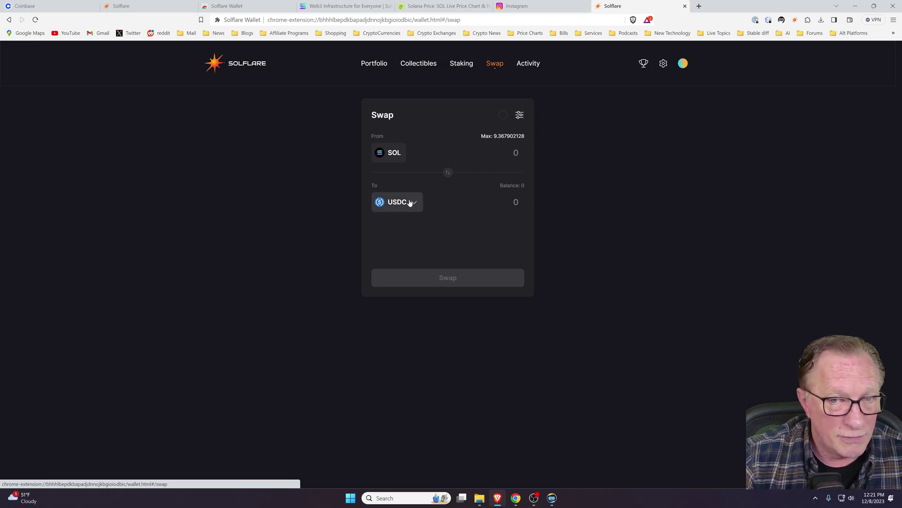
{"action": "left_click", "coordinate": [415, 203]}
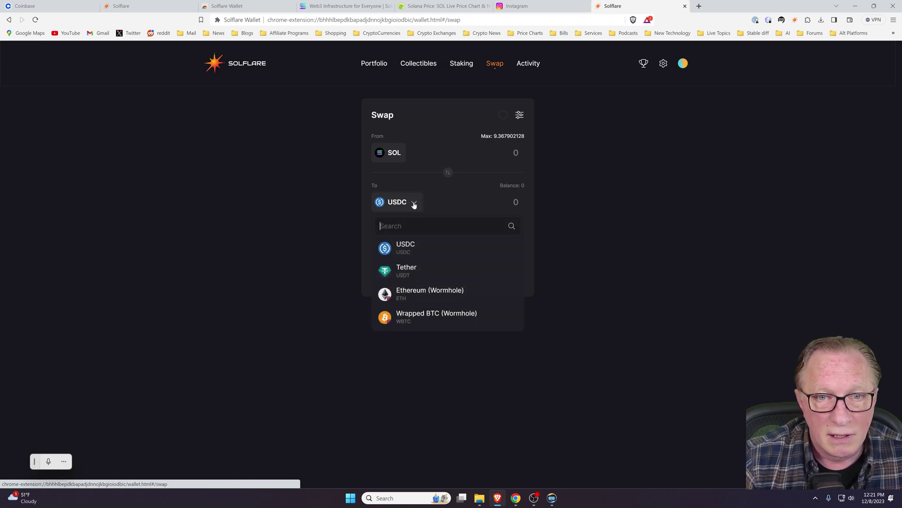
{"action": "scroll", "coordinate": [430, 267], "scroll_direction": "down", "scroll_amount": 1}
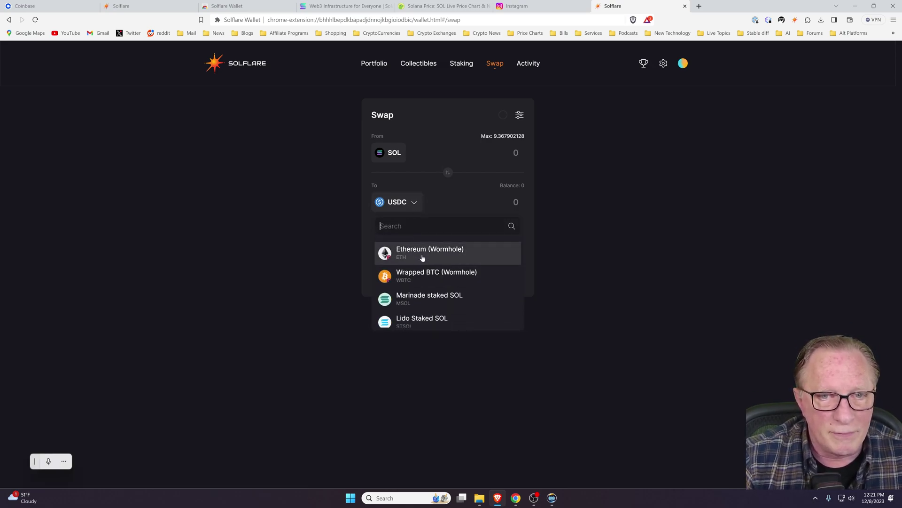
{"action": "scroll", "coordinate": [421, 259], "scroll_direction": "up", "scroll_amount": 1}
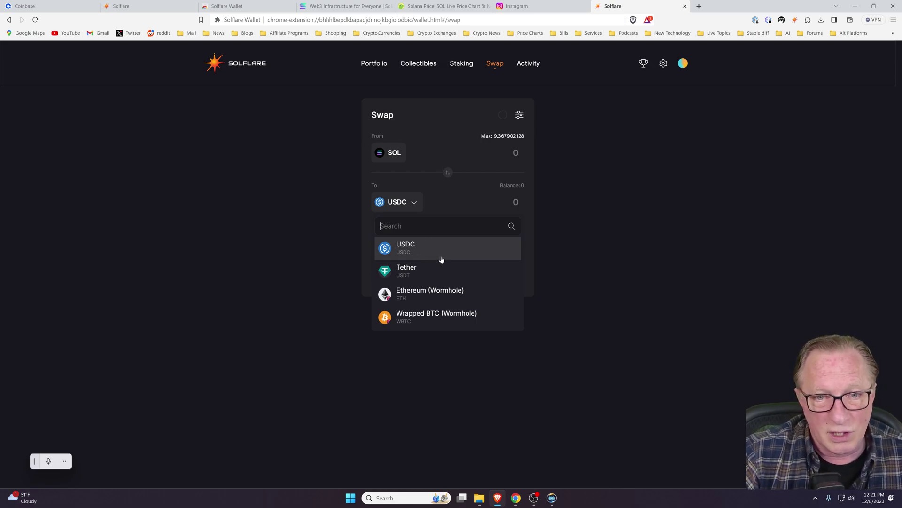
{"action": "scroll", "coordinate": [434, 258], "scroll_direction": "down", "scroll_amount": 1}
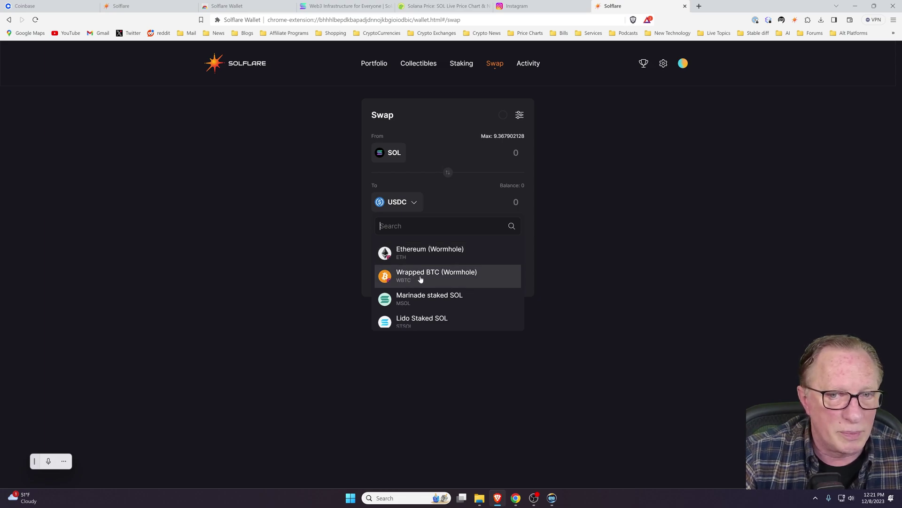
{"action": "scroll", "coordinate": [426, 278], "scroll_direction": "down", "scroll_amount": 1}
{"action": "scroll", "coordinate": [451, 293], "scroll_direction": "down", "scroll_amount": 1}
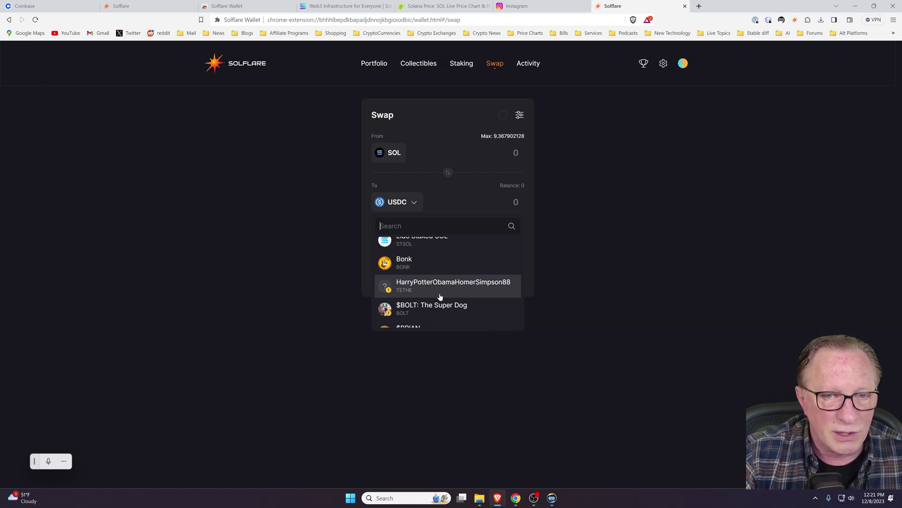
{"action": "scroll", "coordinate": [440, 295], "scroll_direction": "down", "scroll_amount": 2}
{"action": "scroll", "coordinate": [443, 292], "scroll_direction": "down", "scroll_amount": 5}
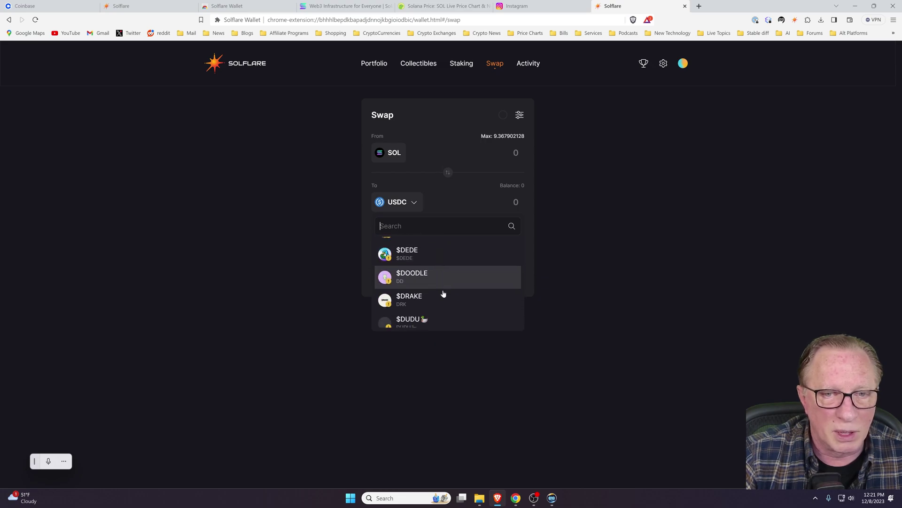
{"action": "scroll", "coordinate": [445, 289], "scroll_direction": "down", "scroll_amount": 6}
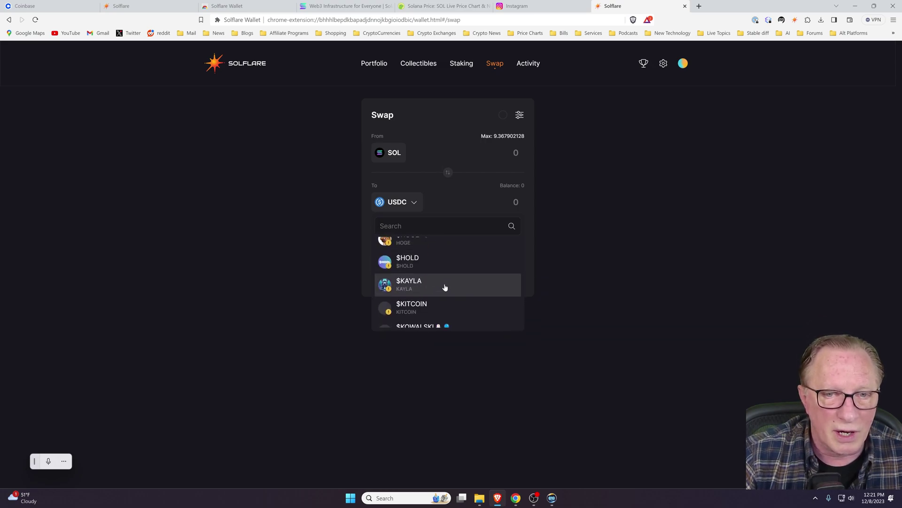
{"action": "scroll", "coordinate": [444, 286], "scroll_direction": "down", "scroll_amount": 5}
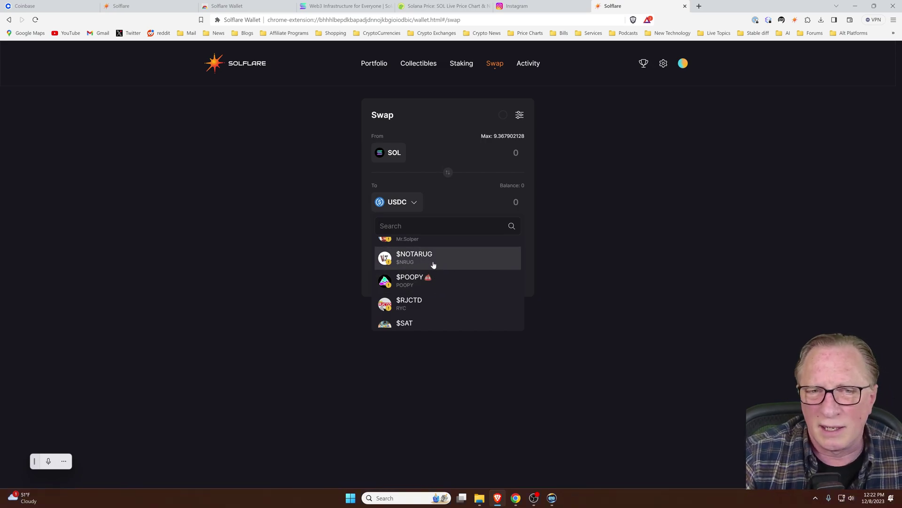
{"action": "scroll", "coordinate": [438, 266], "scroll_direction": "down", "scroll_amount": 8}
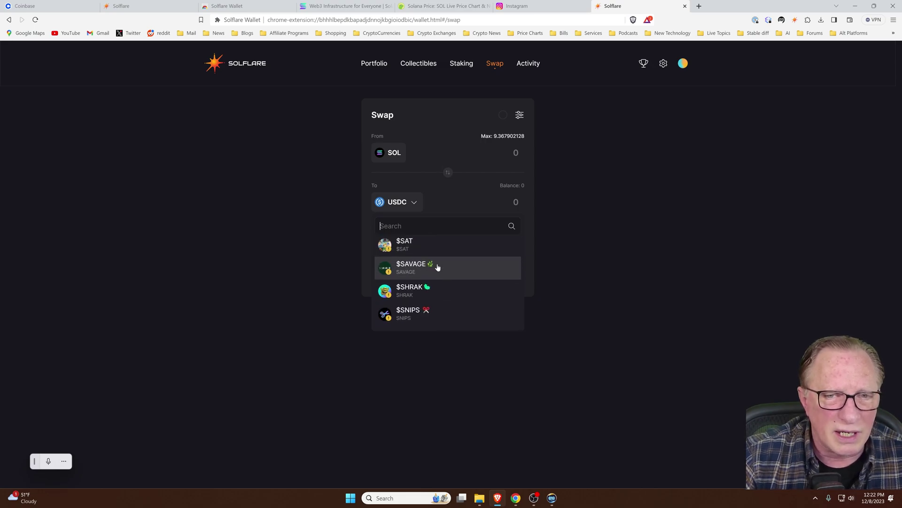
{"action": "scroll", "coordinate": [439, 273], "scroll_direction": "down", "scroll_amount": 10}
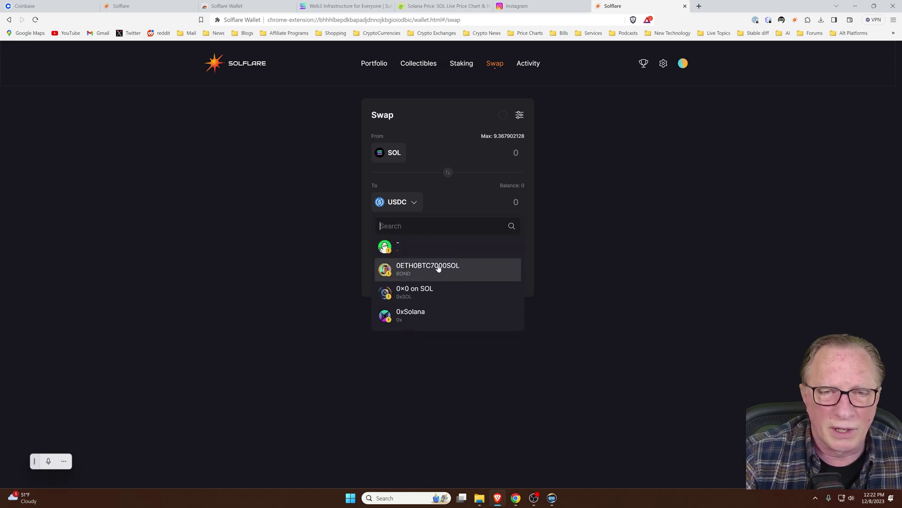
{"action": "scroll", "coordinate": [441, 289], "scroll_direction": "down", "scroll_amount": 2}
Choose BONK as the target and enter 0.5 SOL, quoting about 2,938,596 BONK
{"action": "type", "text": "bonk"}
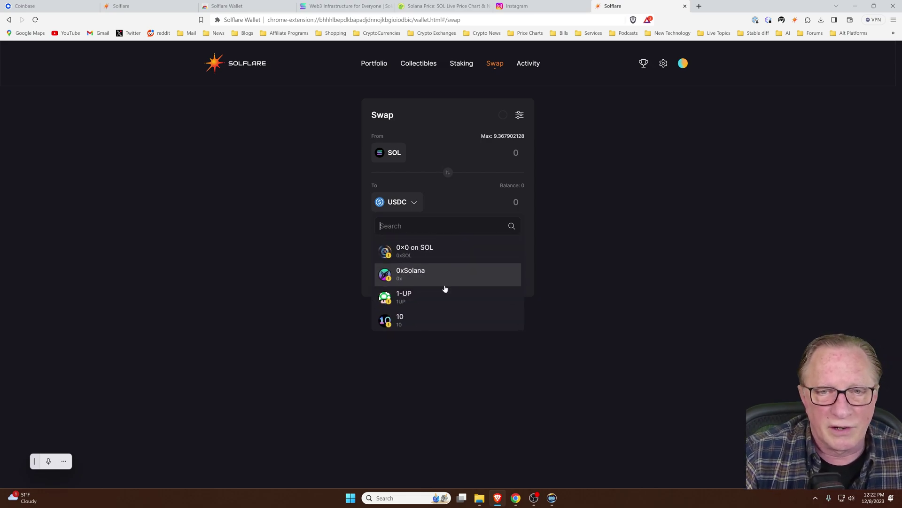
{"action": "left_click", "coordinate": [445, 269]}
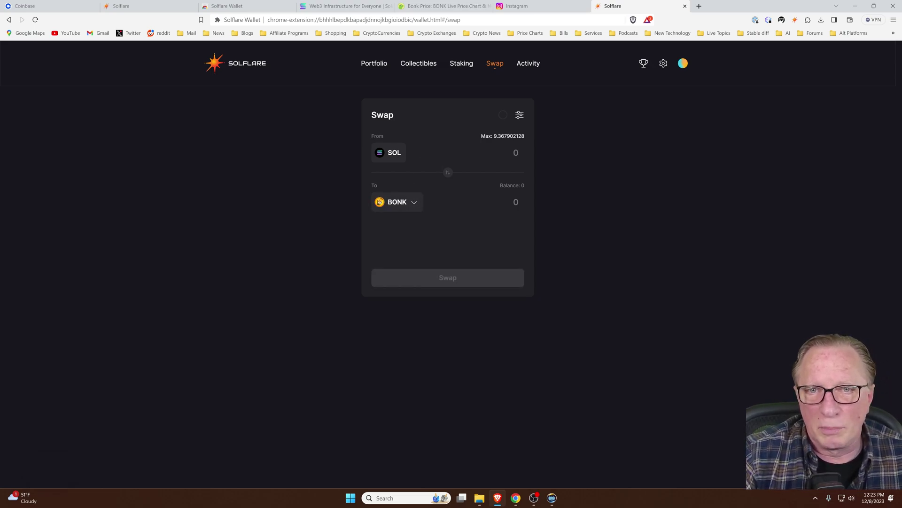
{"action": "left_click", "coordinate": [515, 152]}
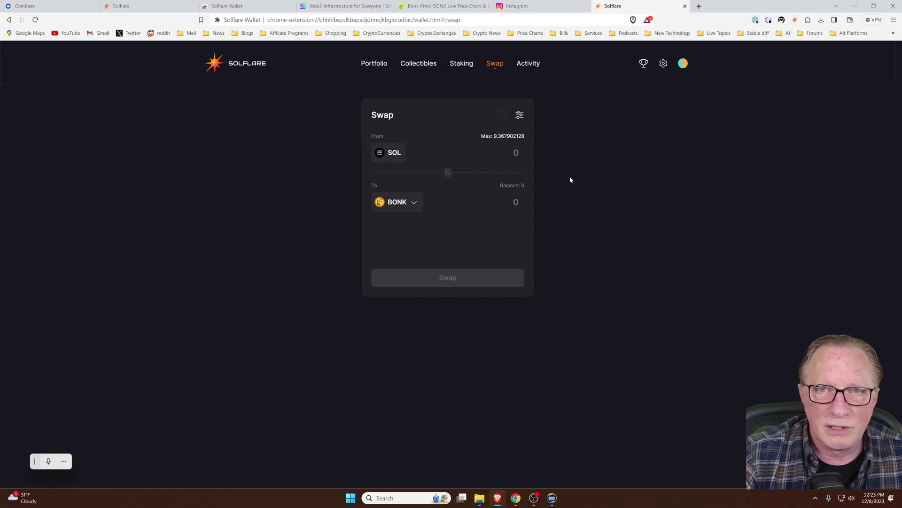
{"action": "type", "text": "0.5"}
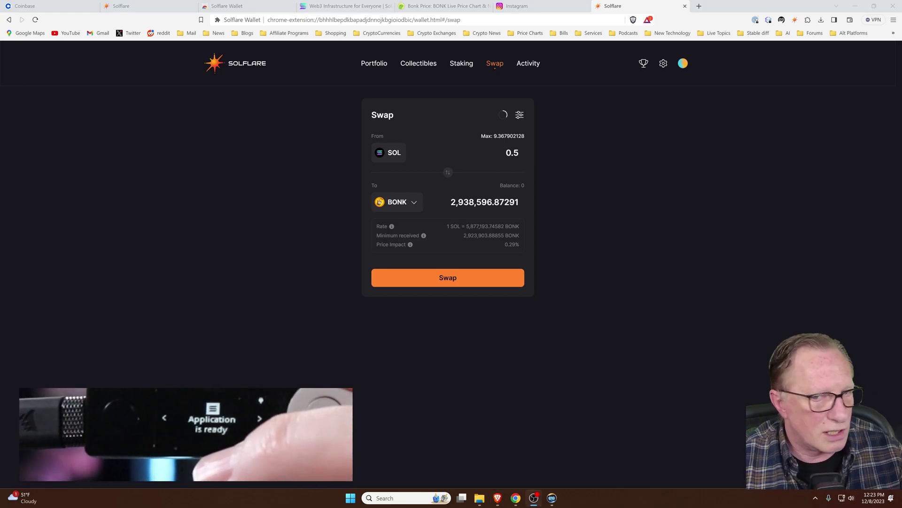
Submit the 0.5 SOL to BONK swap for Ledger approval, resubmitting it once
{"action": "left_click", "coordinate": [447, 280]}
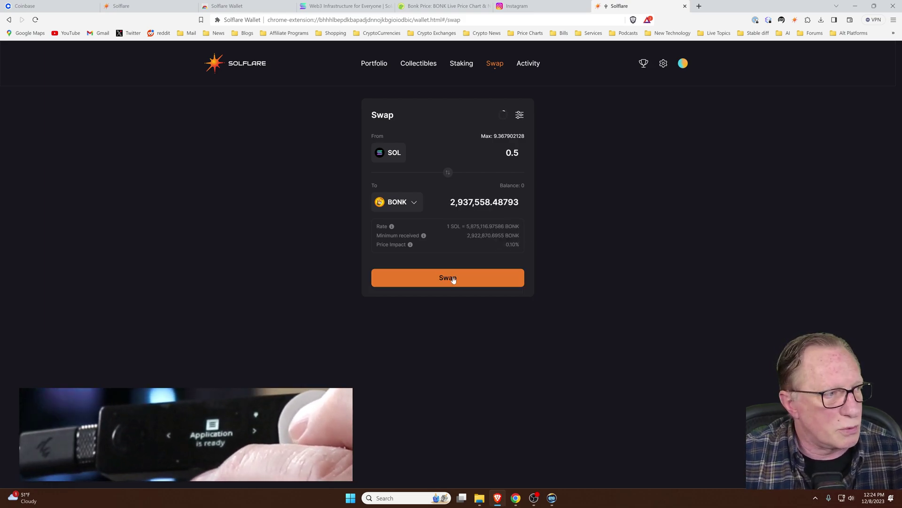
{"action": "left_click", "coordinate": [454, 279]}
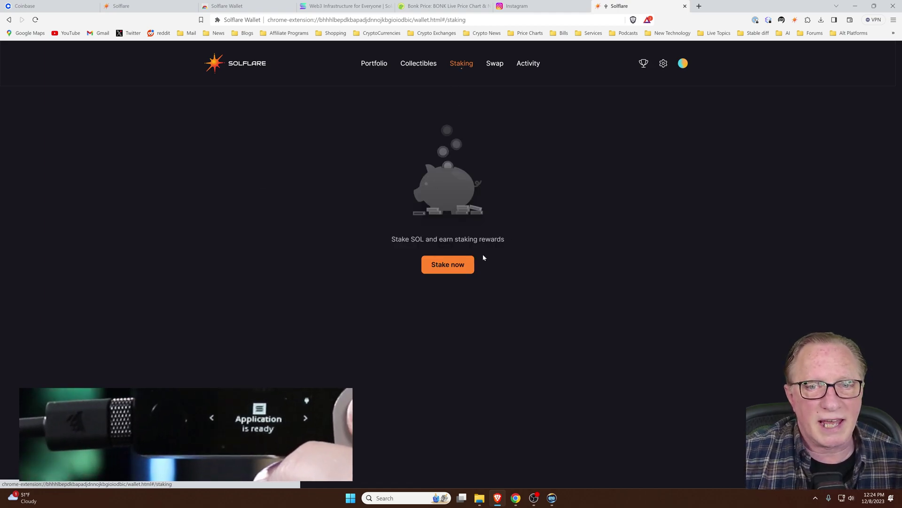
Stake 1 SOL with the recommended Solflare validator and approve it on the Ledger
{"action": "left_click", "coordinate": [444, 264]}
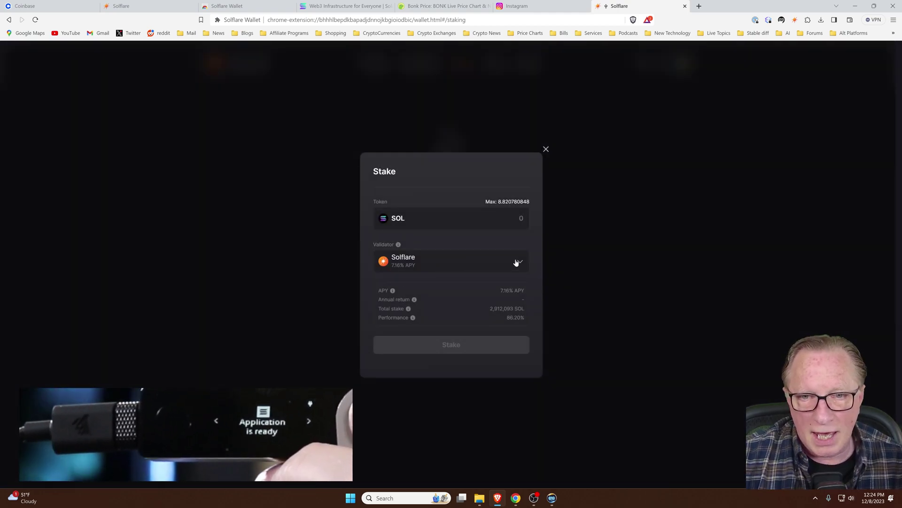
{"action": "left_click", "coordinate": [517, 261]}
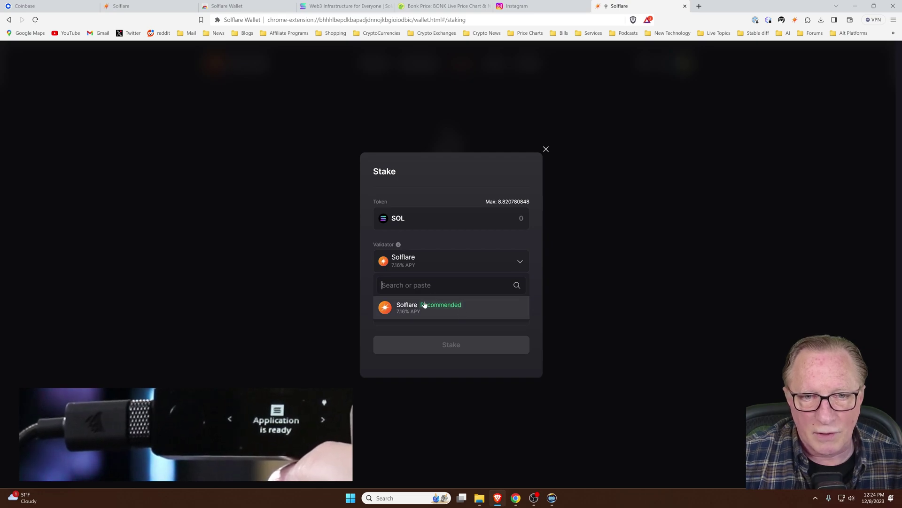
{"action": "left_click", "coordinate": [455, 262]}
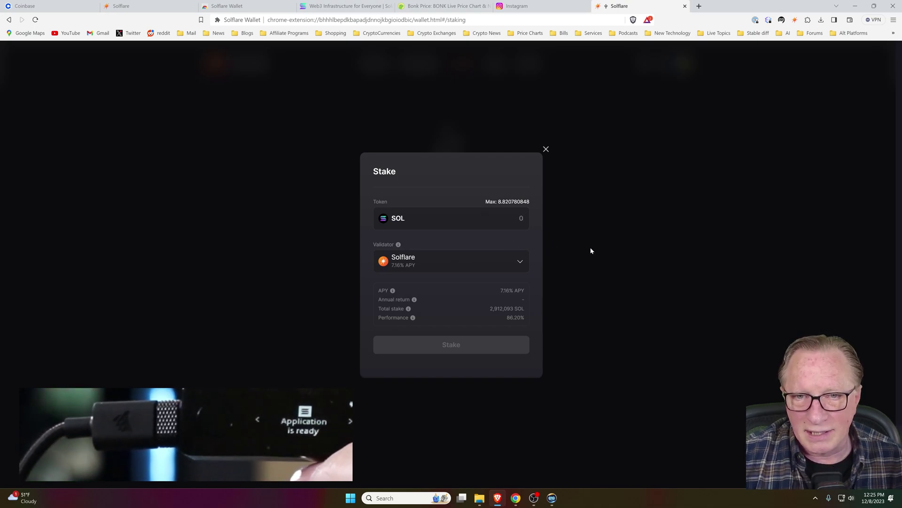
{"action": "type", "text": "1"}
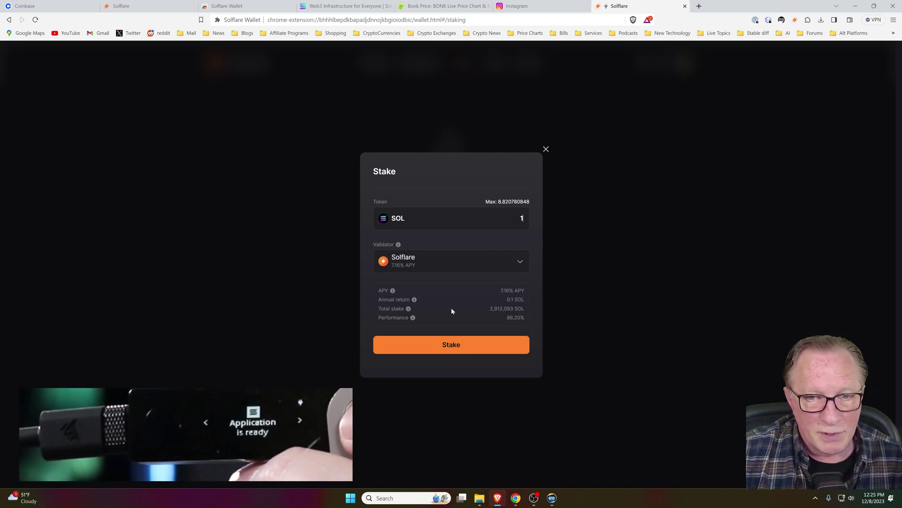
{"action": "left_click", "coordinate": [452, 348]}
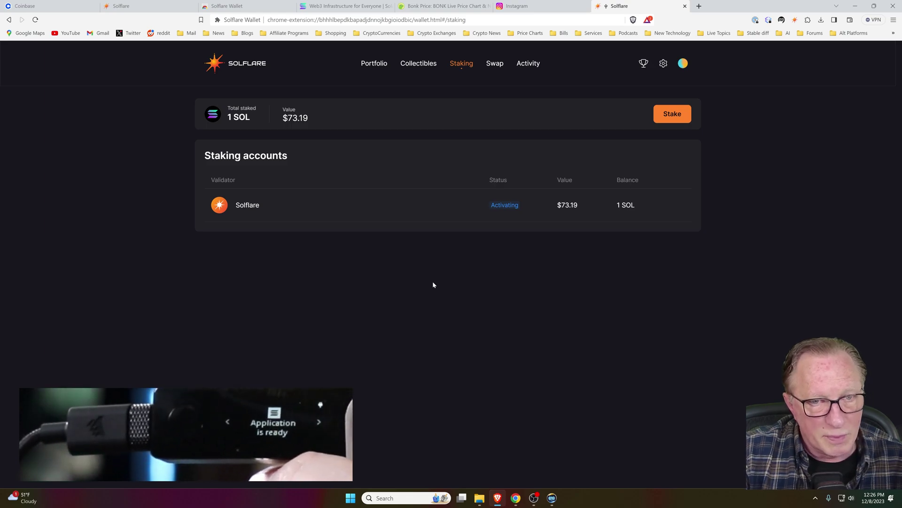
Review empty collectibles, SOL and BONK holdings and the activating stake, then bring up the iPhone mirror
{"action": "left_click", "coordinate": [421, 65]}
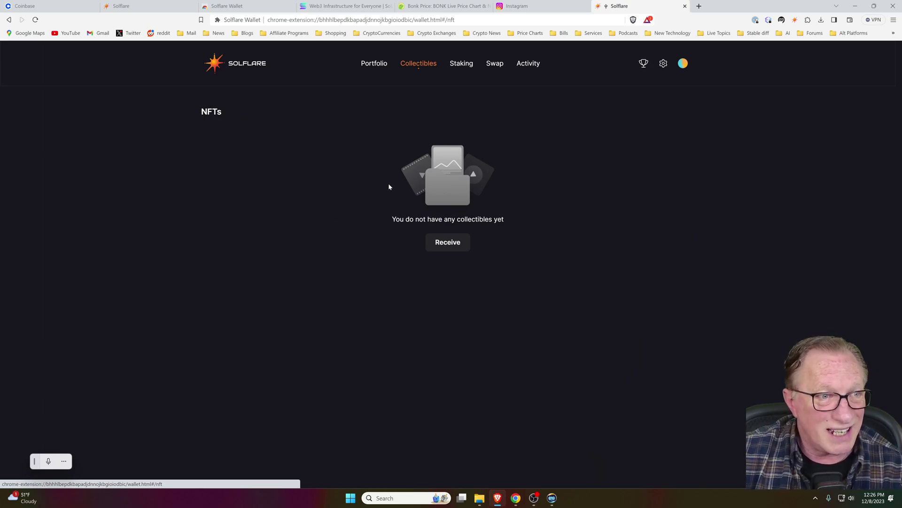
{"action": "left_click", "coordinate": [376, 64]}
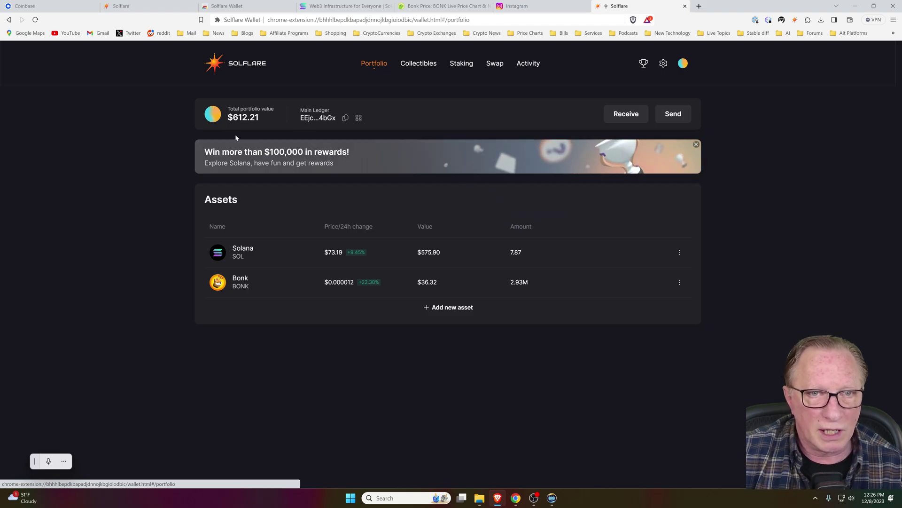
{"action": "mouse_move", "coordinate": [306, 251]}
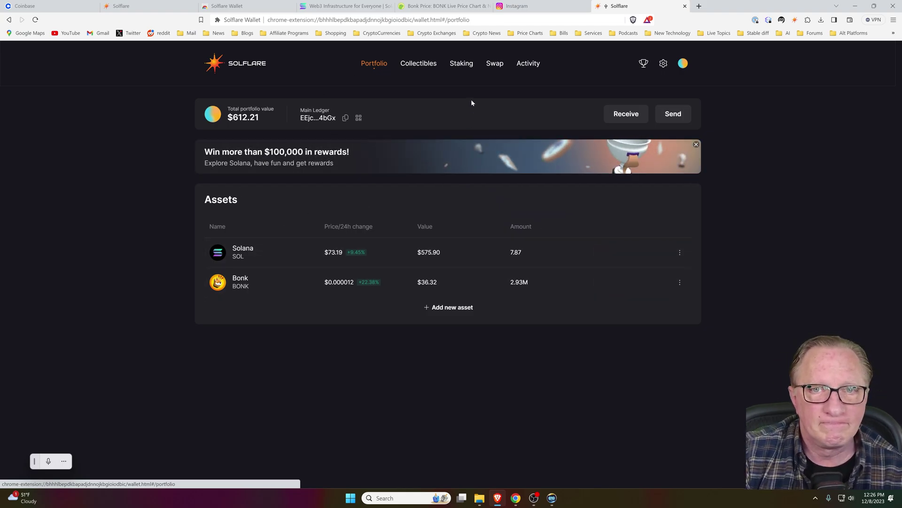
{"action": "left_click", "coordinate": [462, 63]}
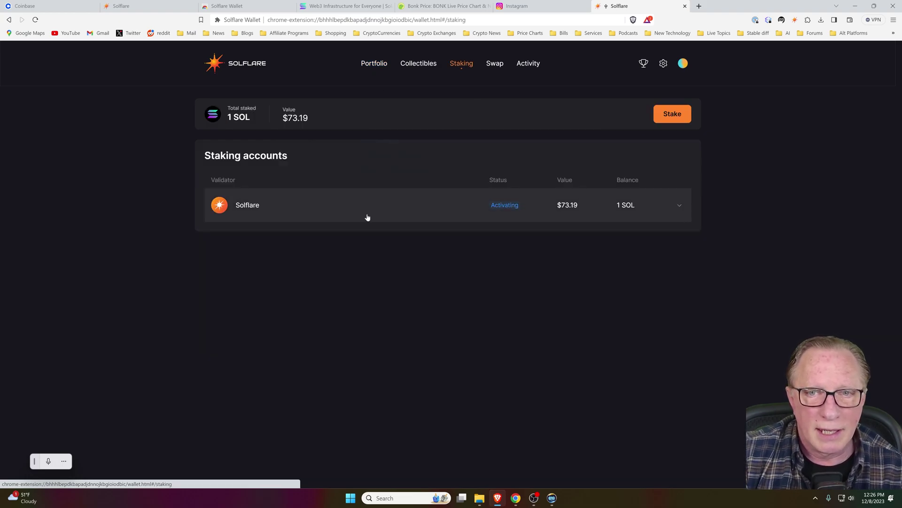
{"action": "mouse_move", "coordinate": [496, 207]}
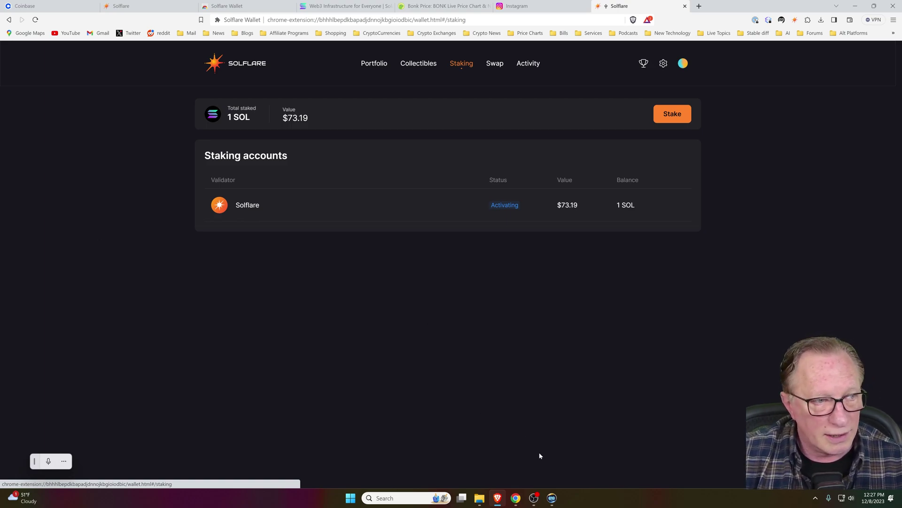
{"action": "left_click", "coordinate": [553, 499]}
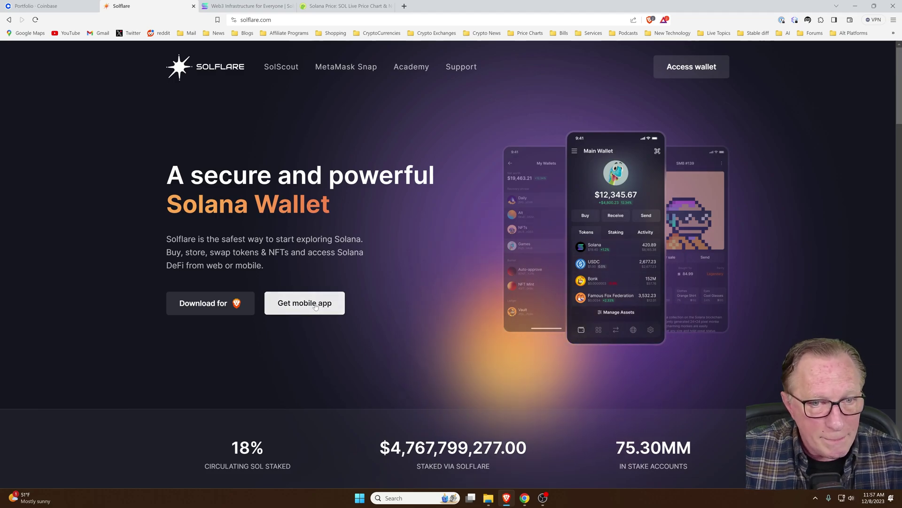
Show the Solflare mobile app download QR code on solflare.com
{"action": "left_click", "coordinate": [315, 306]}
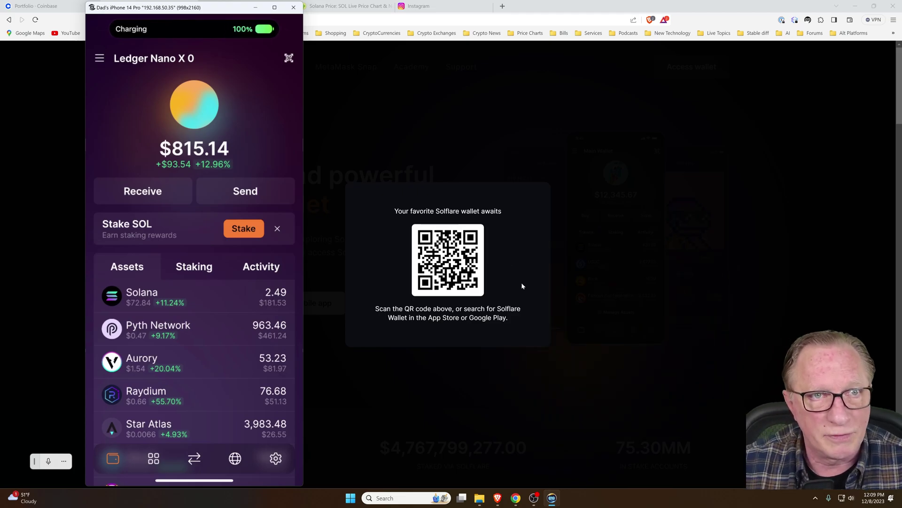
Minimize the iPhone mirror window
{"action": "left_click", "coordinate": [255, 8]}
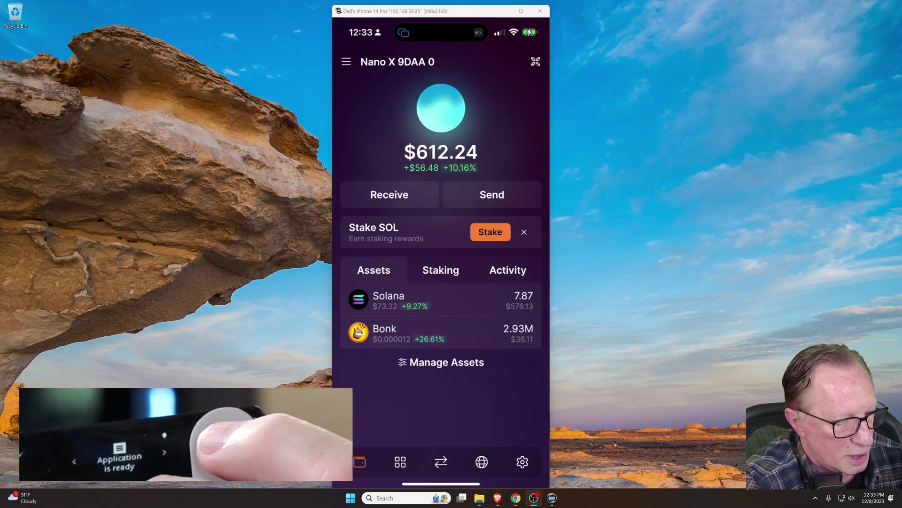
On the phone, check the 1 SOL stake, then enter 1 SOL in a swap into USDC
{"action": "left_click", "coordinate": [440, 270]}
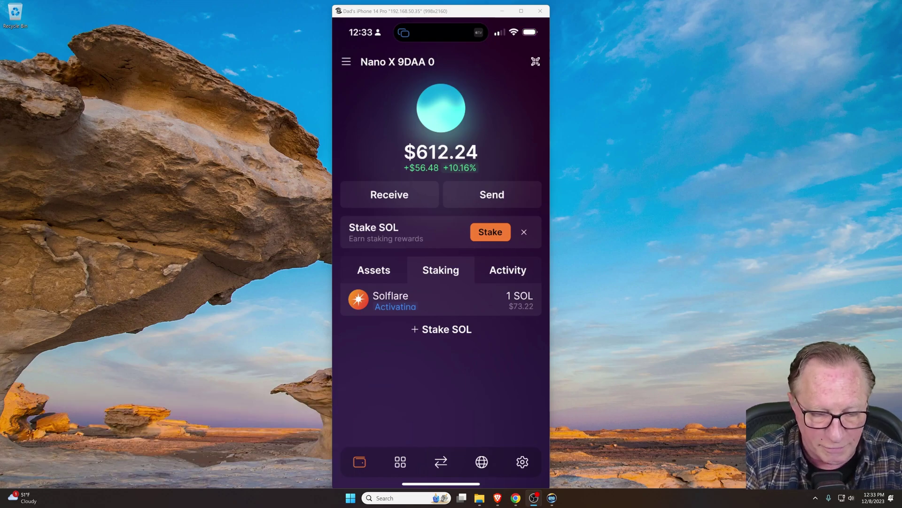
{"action": "left_click", "coordinate": [441, 462]}
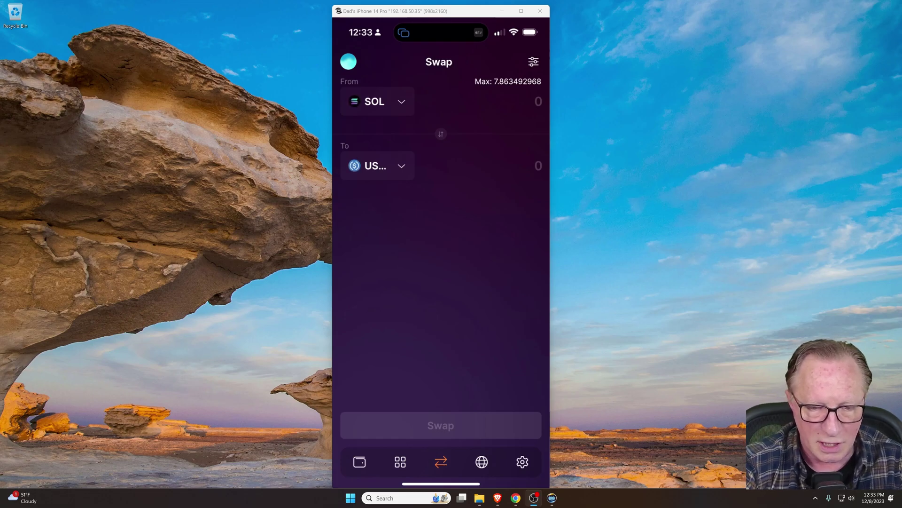
{"action": "left_click", "coordinate": [535, 102]}
{"action": "type", "text": "1"}
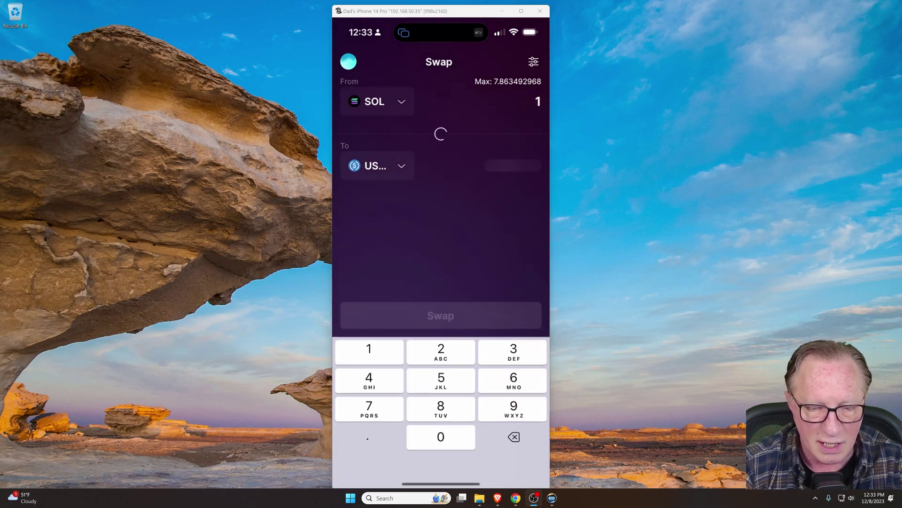